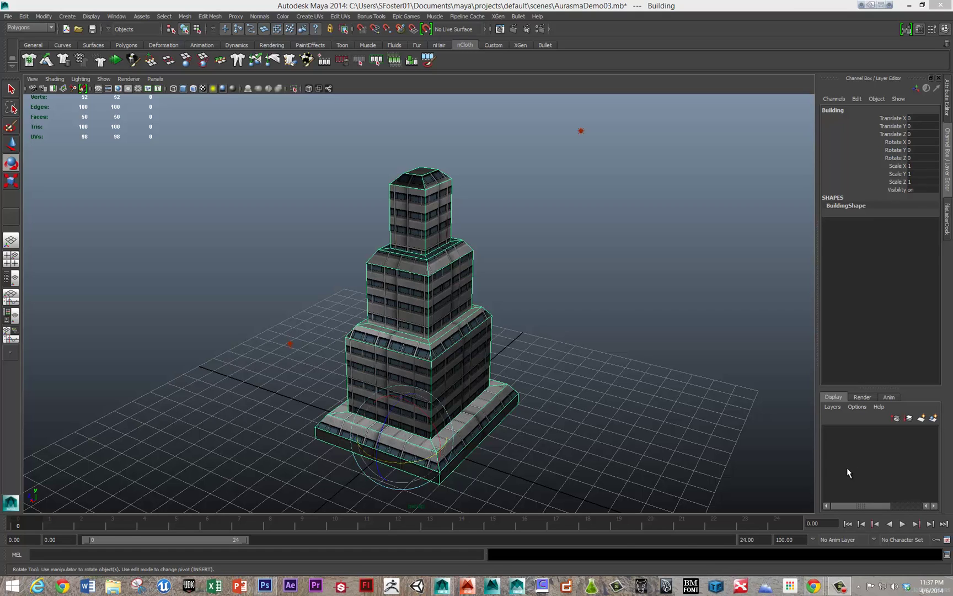
Select the upper point light hanging above the building
{"action": "left_click", "coordinate": [610, 315]}
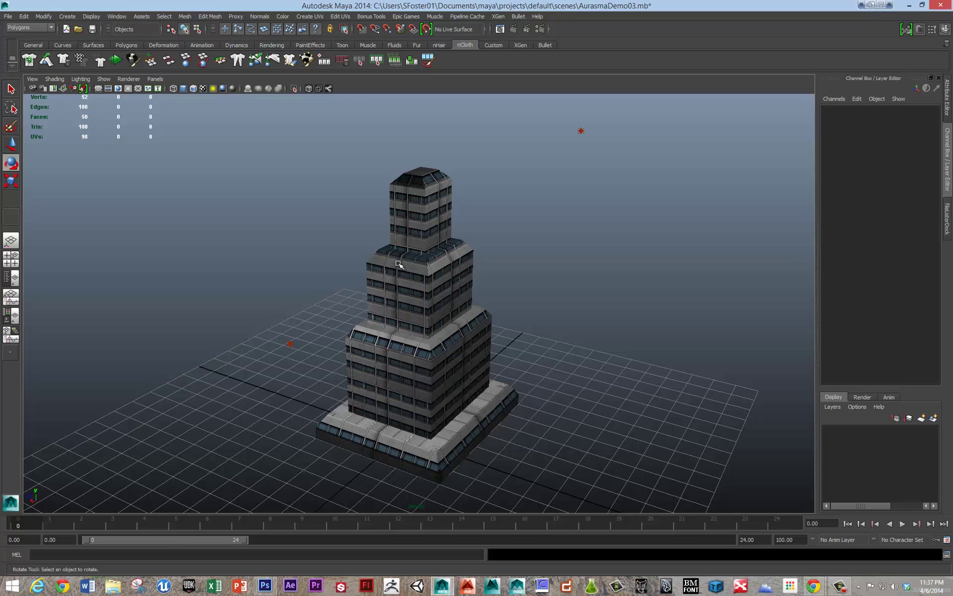
{"action": "left_click", "coordinate": [403, 295]}
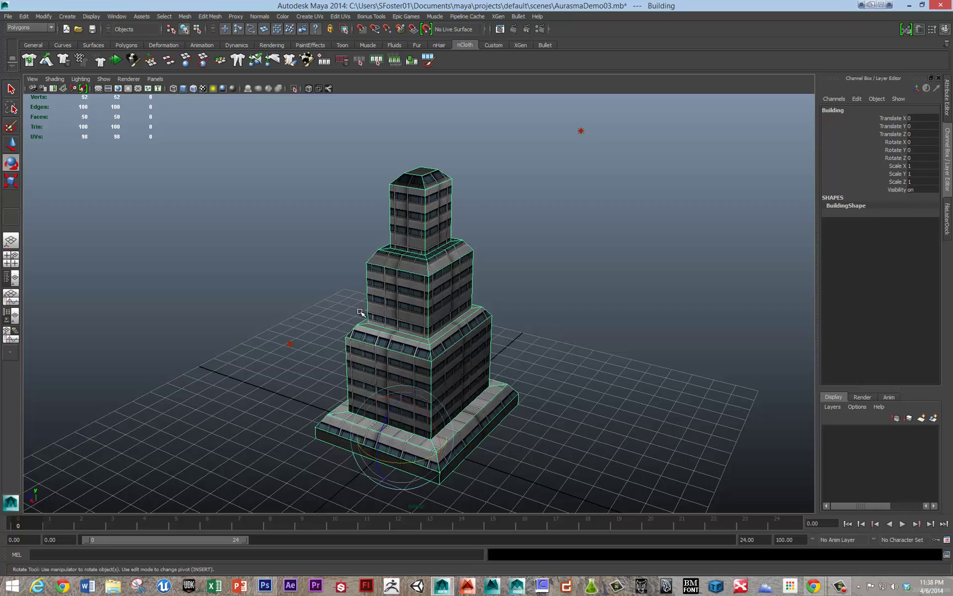
{"action": "left_click", "coordinate": [612, 161]}
{"action": "left_click_drag", "start_coordinate": [542, 122], "coordinate": [649, 203]}
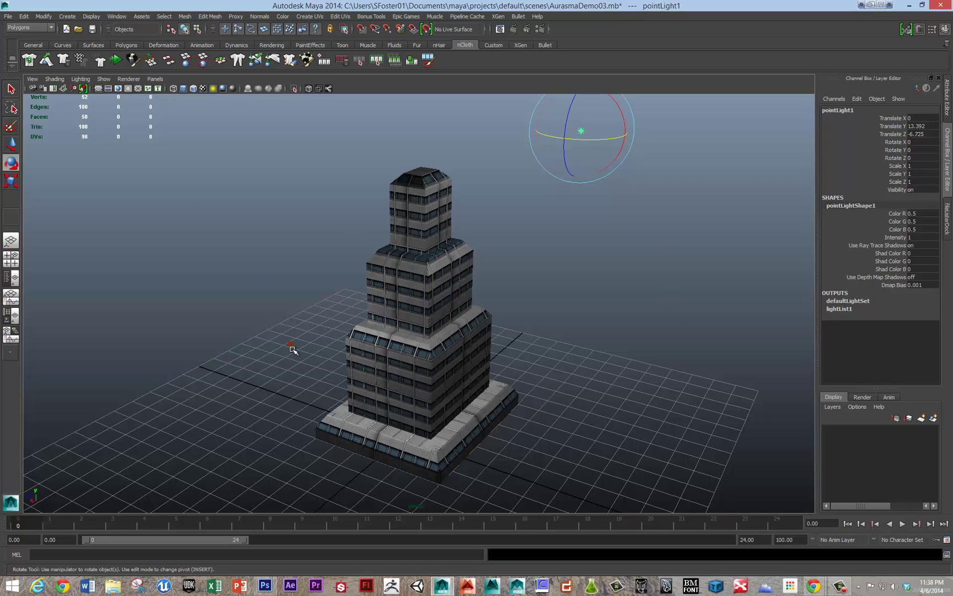
{"action": "left_click_drag", "start_coordinate": [284, 298], "coordinate": [299, 373]}
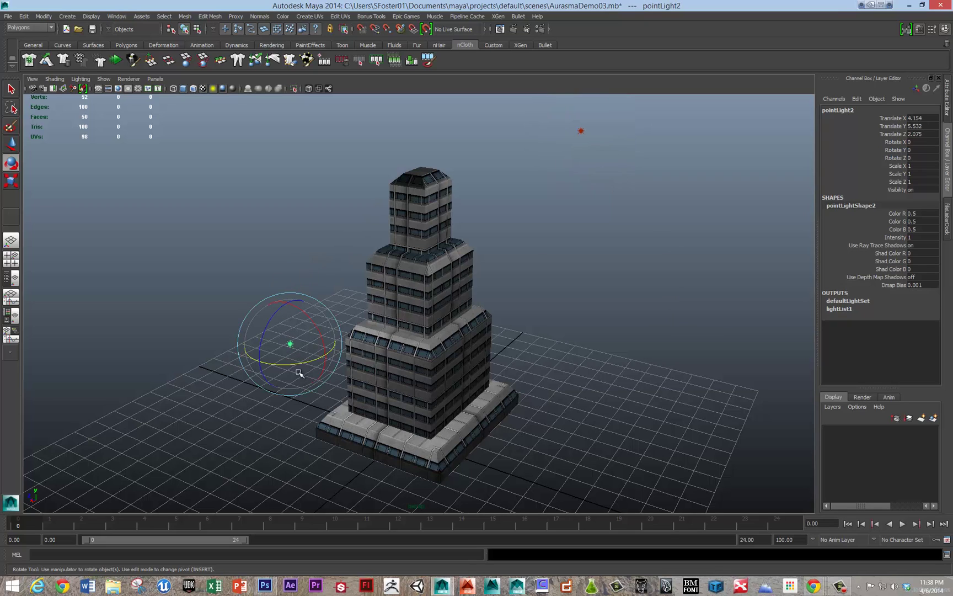
{"action": "left_click_drag", "start_coordinate": [553, 117], "coordinate": [621, 178]}
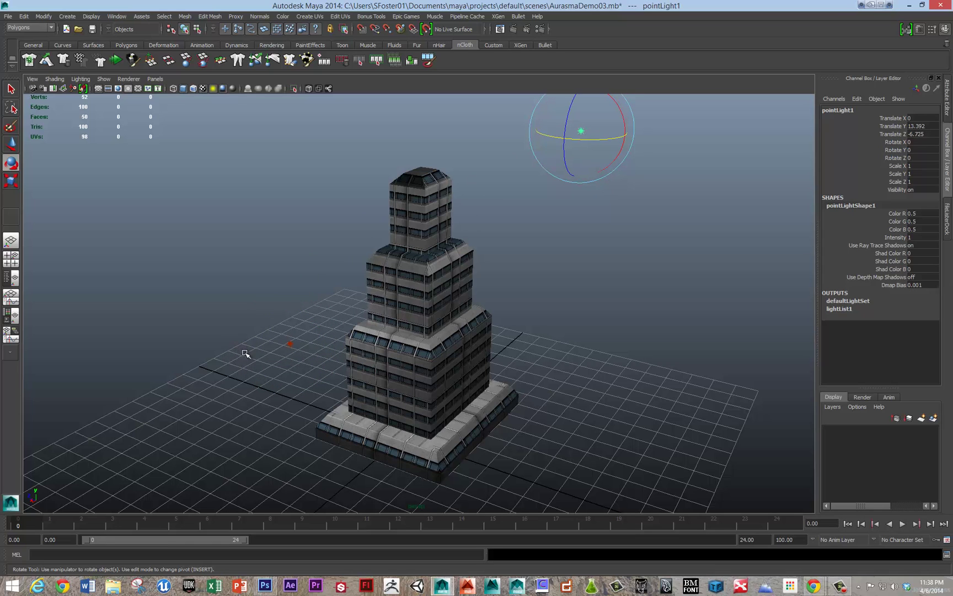
Review pointLight1's attributes and light colour in the Attribute Editor, then deselect it
{"action": "key", "text": "ctrl+a"}
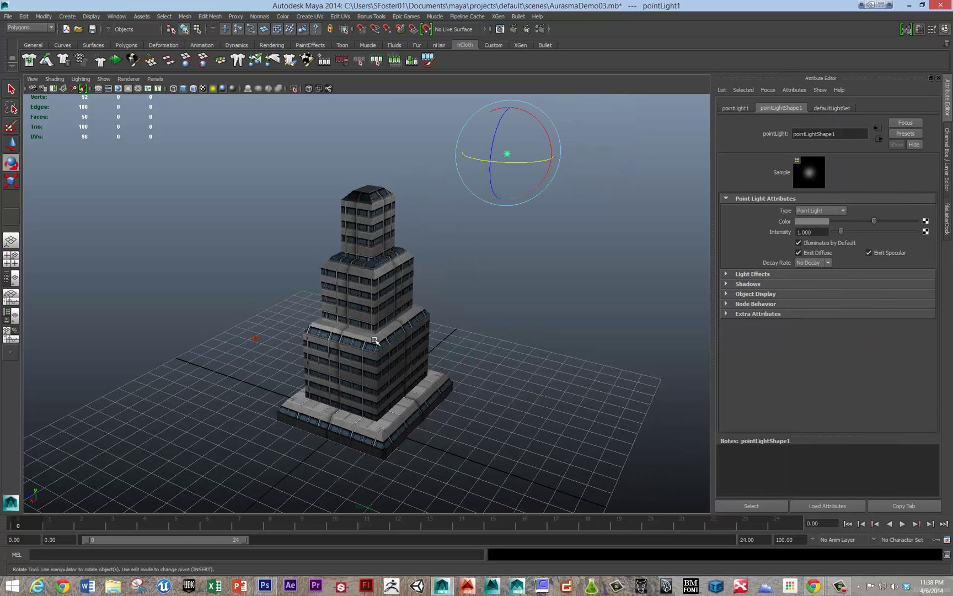
{"action": "left_click", "coordinate": [807, 220]}
{"action": "left_click", "coordinate": [614, 274]}
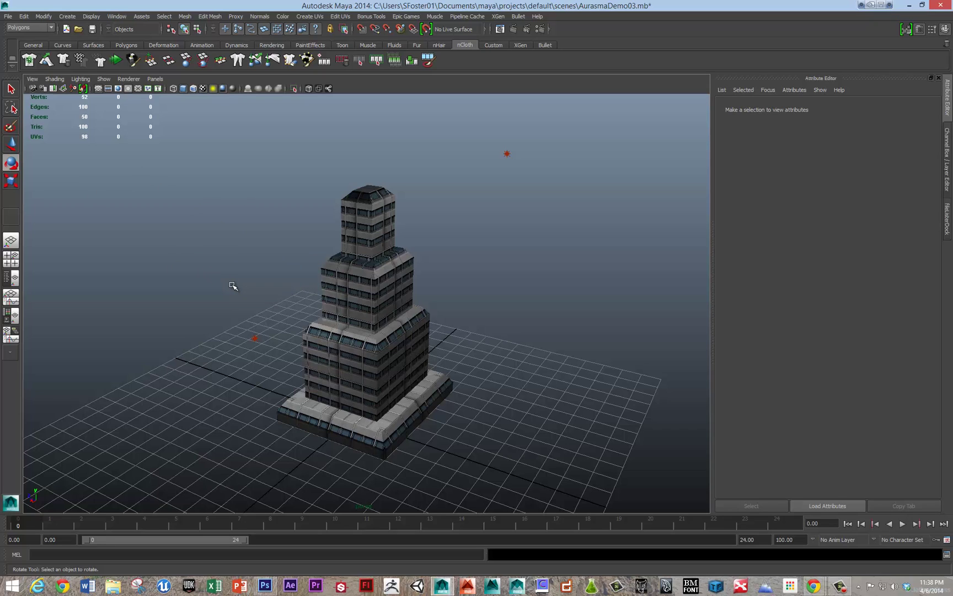
Triangulate the Building mesh into 100 triangular faces and return to object selection
{"action": "left_click", "coordinate": [394, 331]}
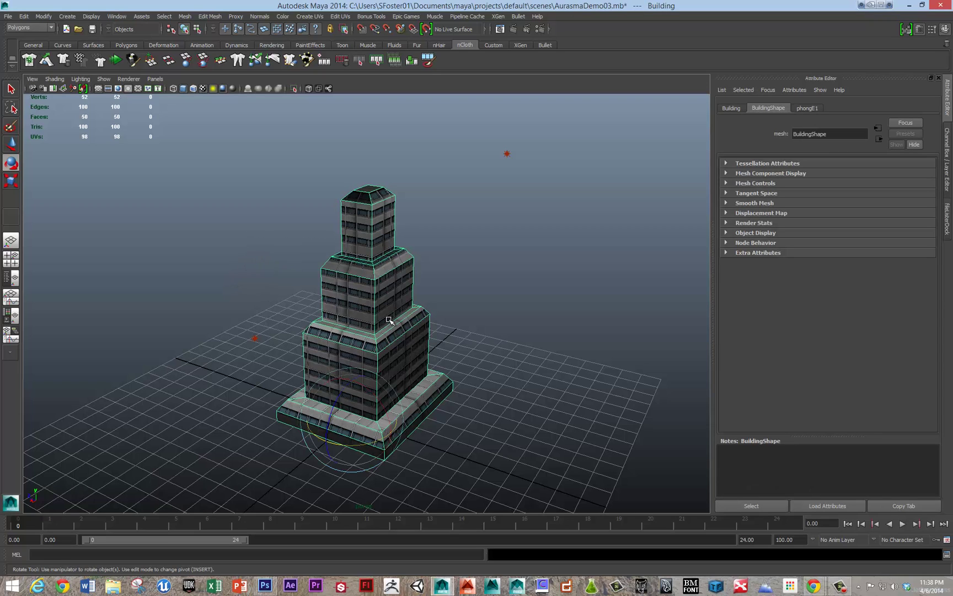
{"action": "left_click", "coordinate": [210, 17]}
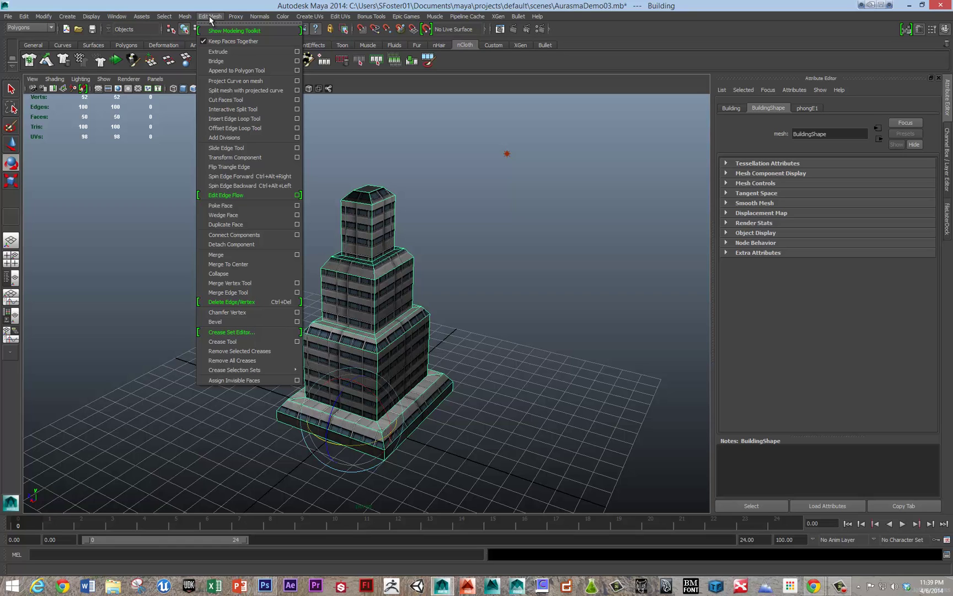
{"action": "mouse_move", "coordinate": [185, 16]}
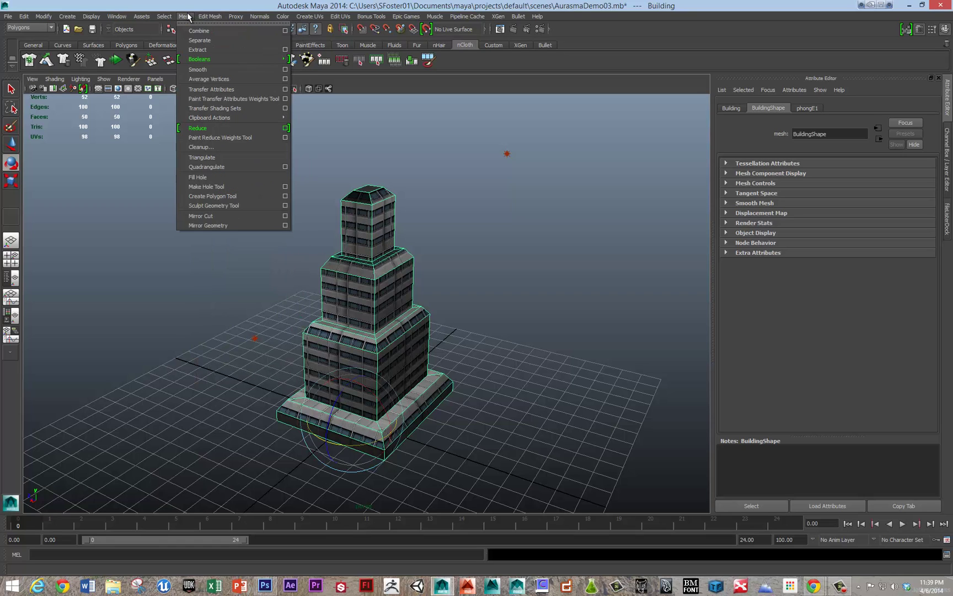
{"action": "left_click", "coordinate": [205, 156]}
{"action": "right_click_drag", "start_coordinate": [386, 303], "coordinate": [488, 267]}
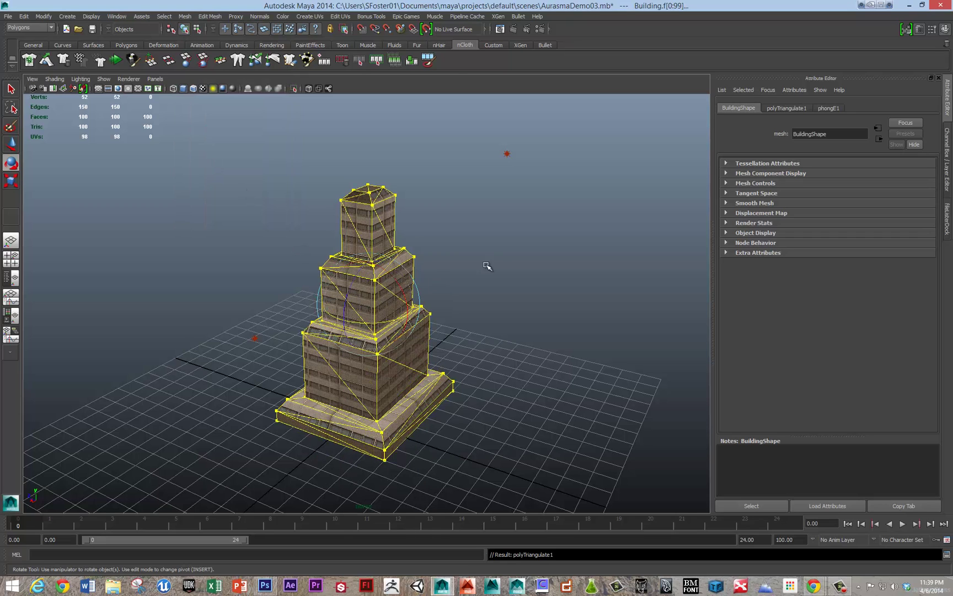
{"action": "left_click", "coordinate": [411, 289]}
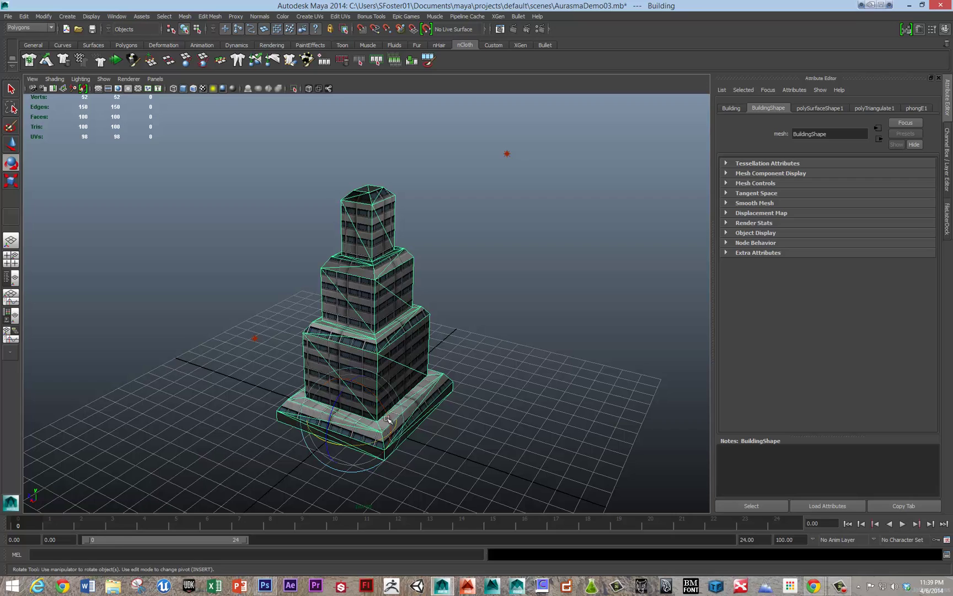
{"action": "left_click", "coordinate": [44, 16]}
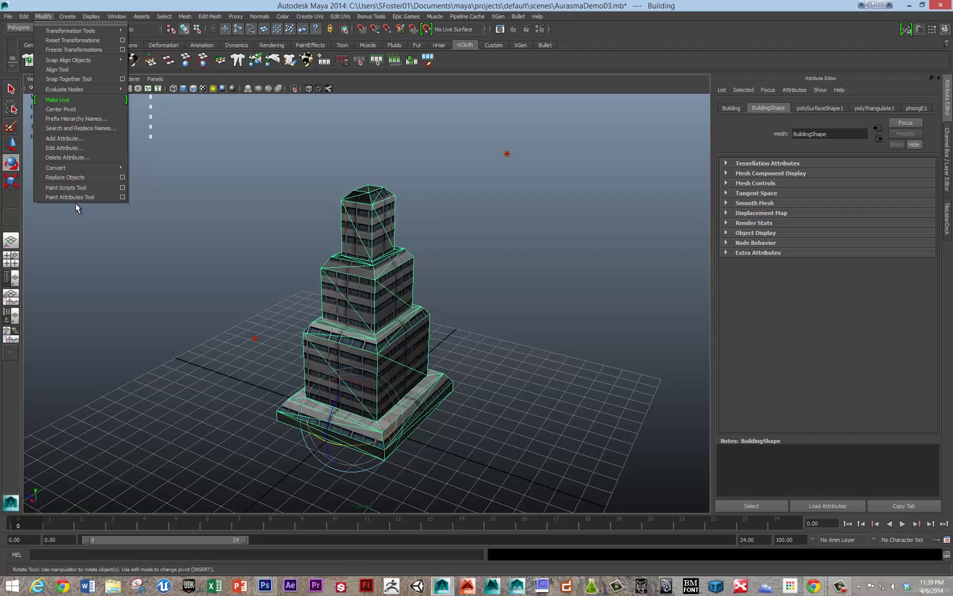
Center the building's pivot, key a 360° Y rotation at frame 24, and play it back
{"action": "left_click", "coordinate": [75, 109]}
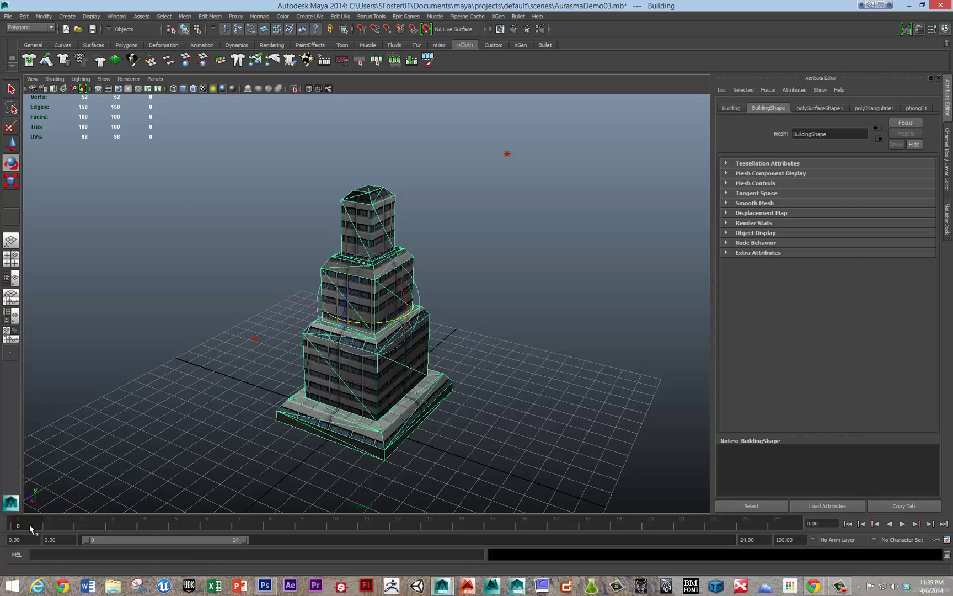
{"action": "left_click_drag", "start_coordinate": [94, 521], "coordinate": [799, 527]}
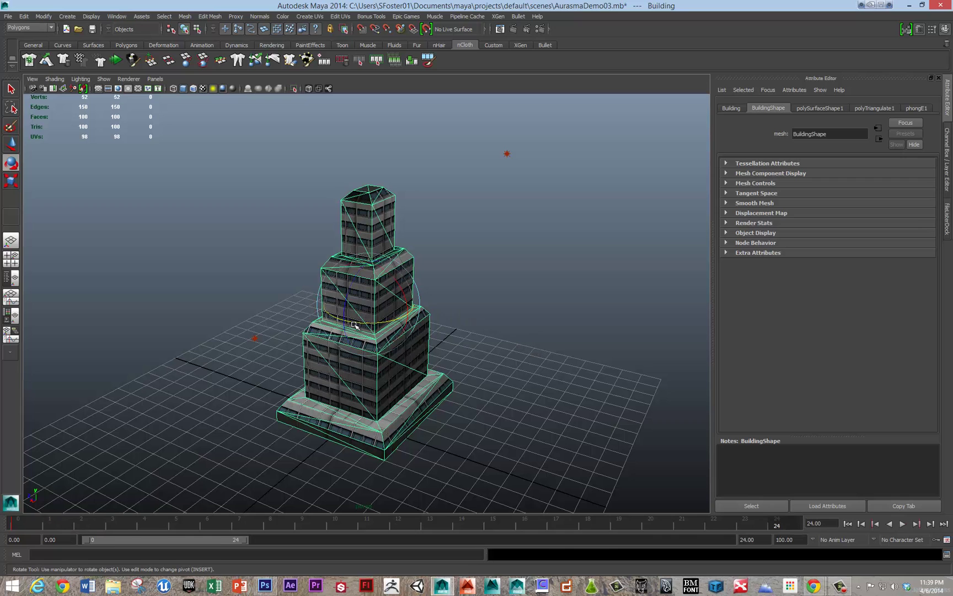
{"action": "left_click_drag", "start_coordinate": [358, 323], "coordinate": [606, 332]}
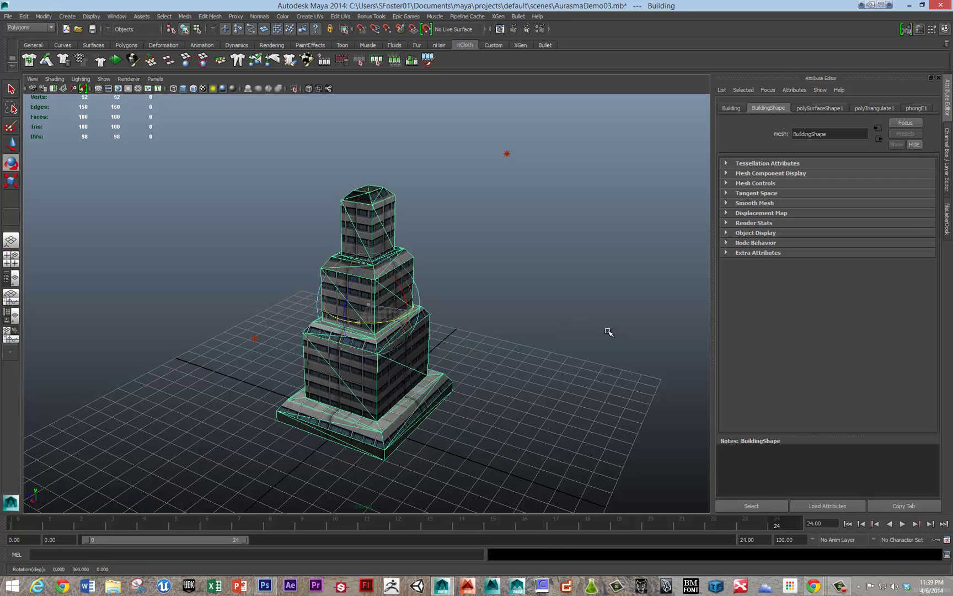
{"action": "key", "text": "ctrl+a"}
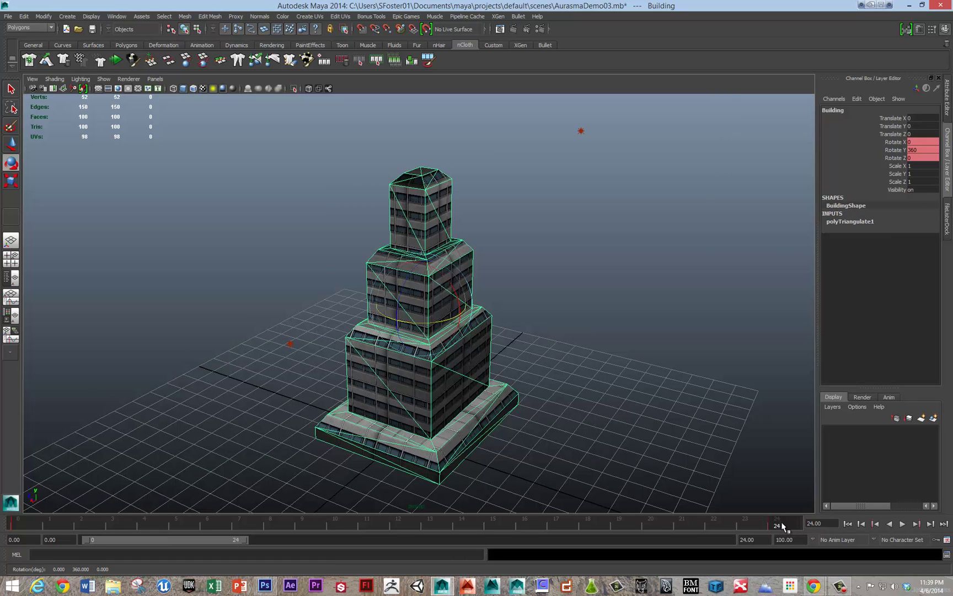
{"action": "key", "text": "alt+v"}
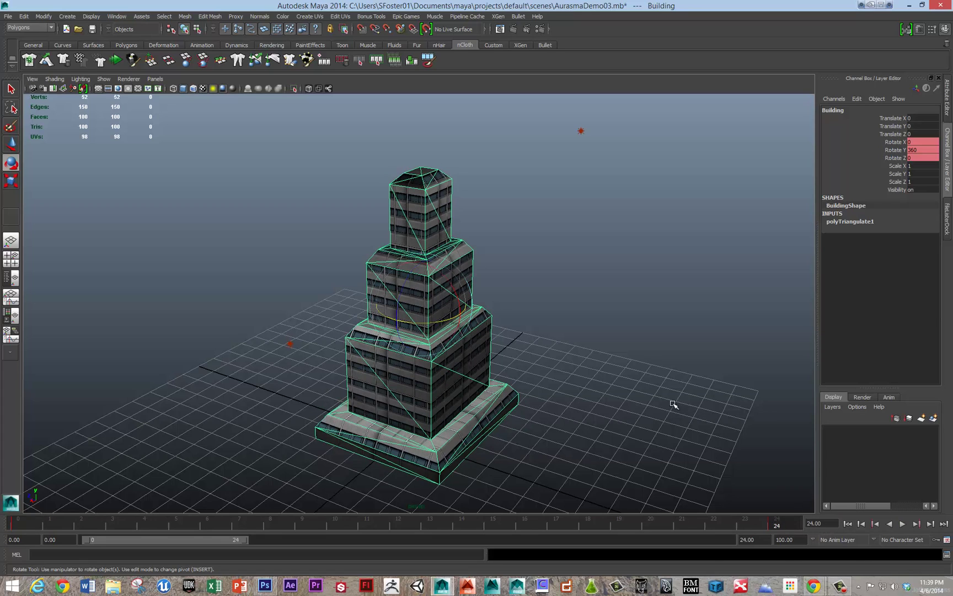
Export the building and both lights as BuildingAR.dae to the Desktop using DAE_FBX export
{"action": "left_click_drag", "start_coordinate": [237, 122], "coordinate": [731, 442]}
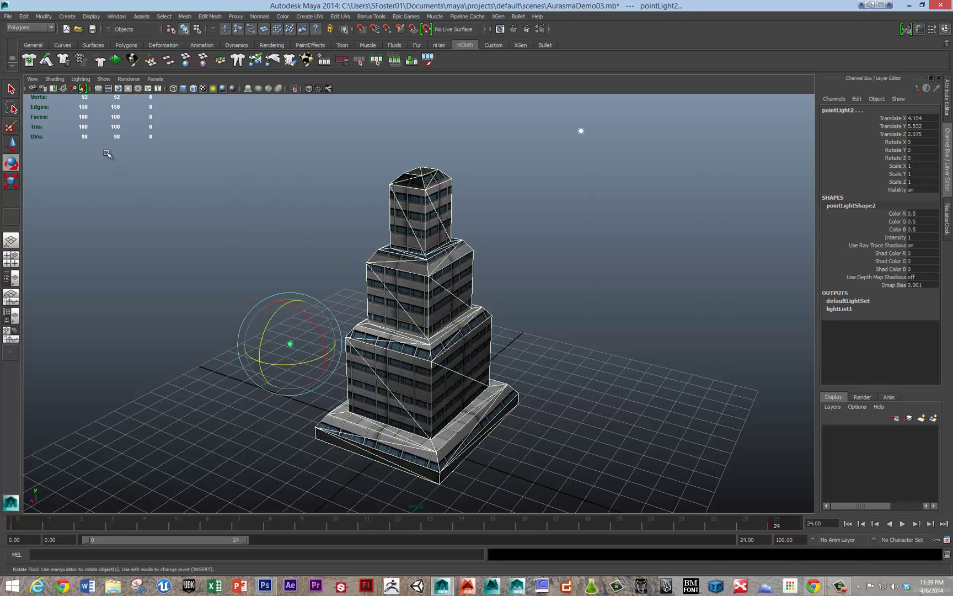
{"action": "left_click", "coordinate": [8, 16]}
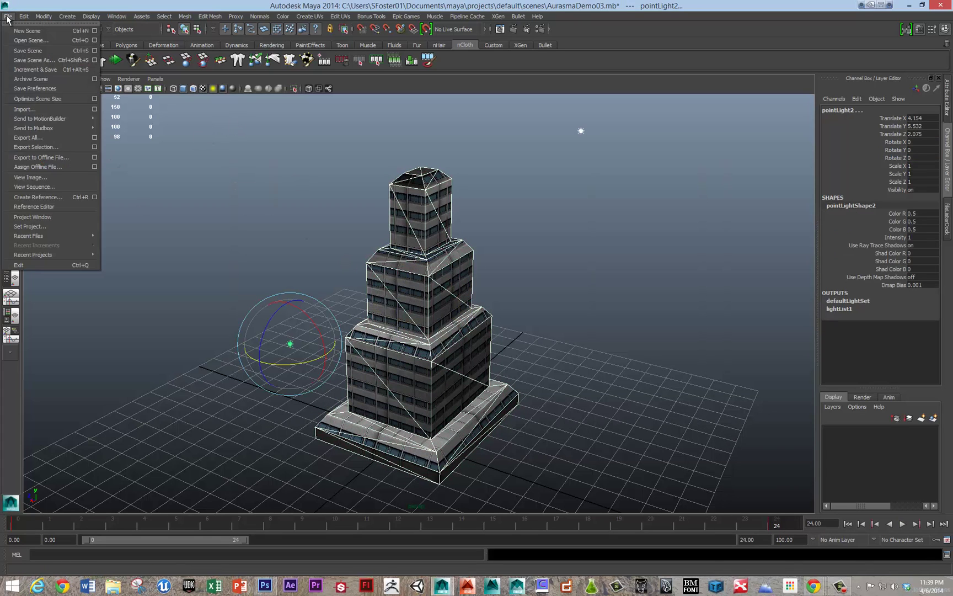
{"action": "left_click", "coordinate": [22, 138]}
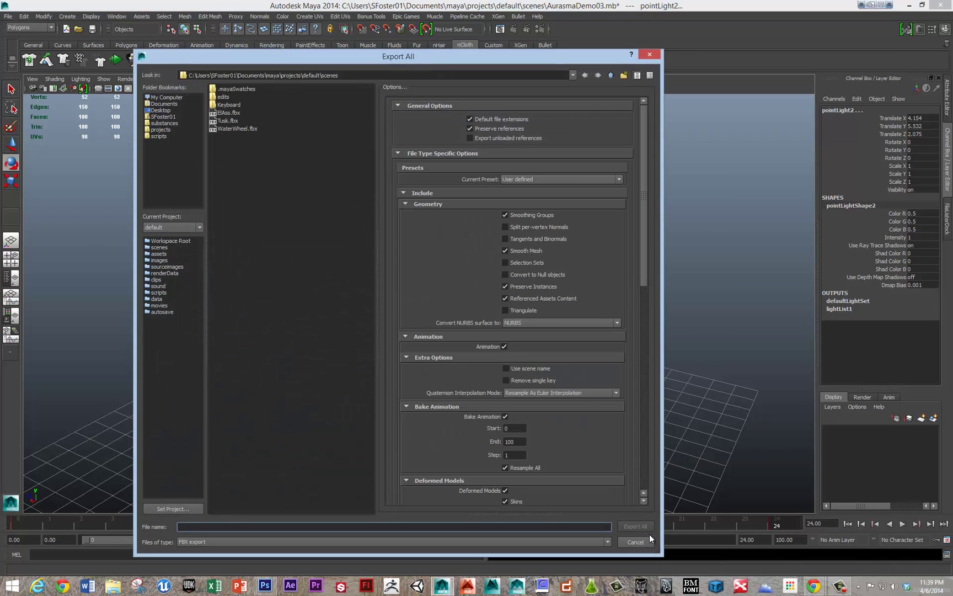
{"action": "left_click", "coordinate": [199, 542]}
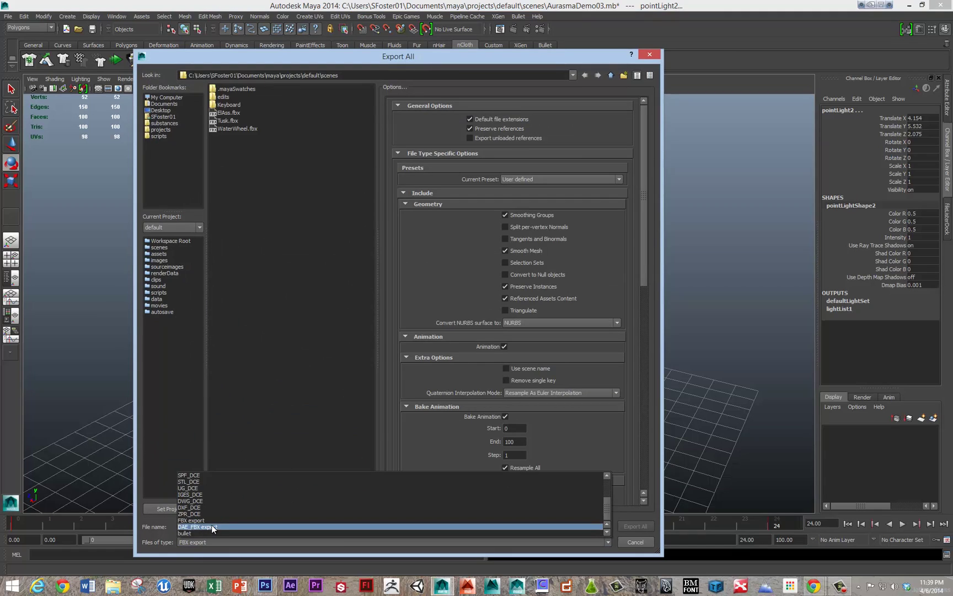
{"action": "left_click", "coordinate": [211, 526]}
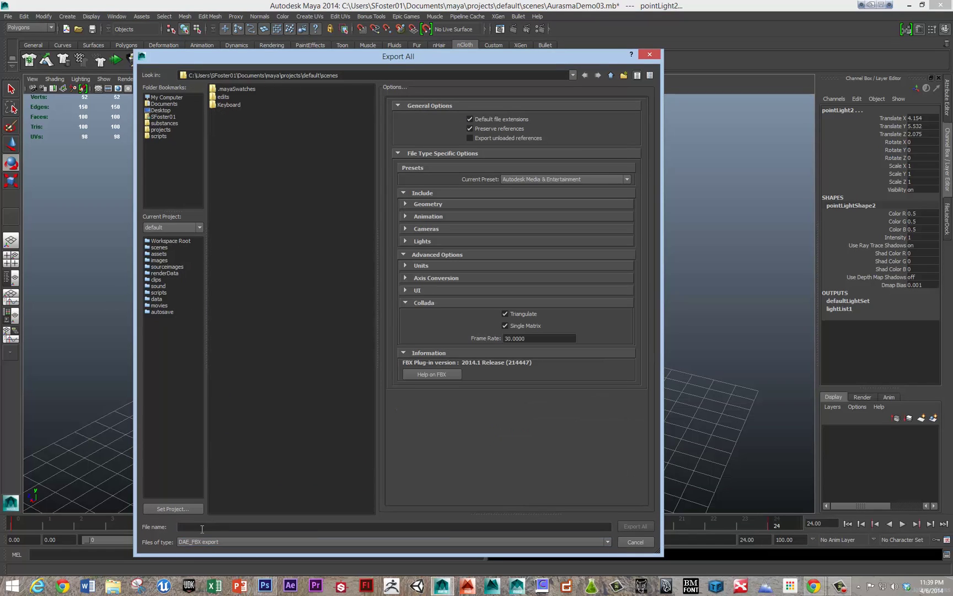
{"action": "left_click", "coordinate": [203, 527]}
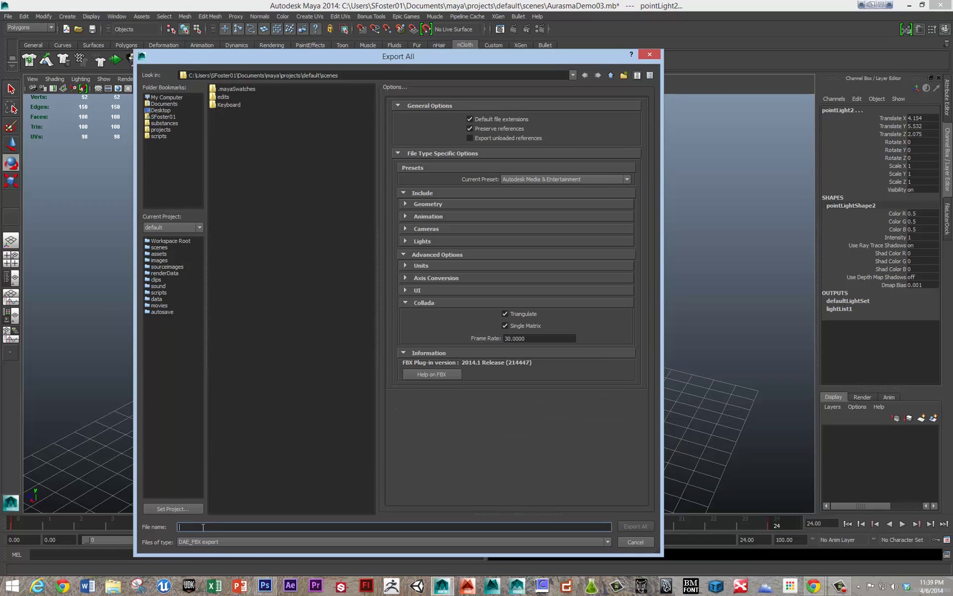
{"action": "left_click", "coordinate": [161, 110]}
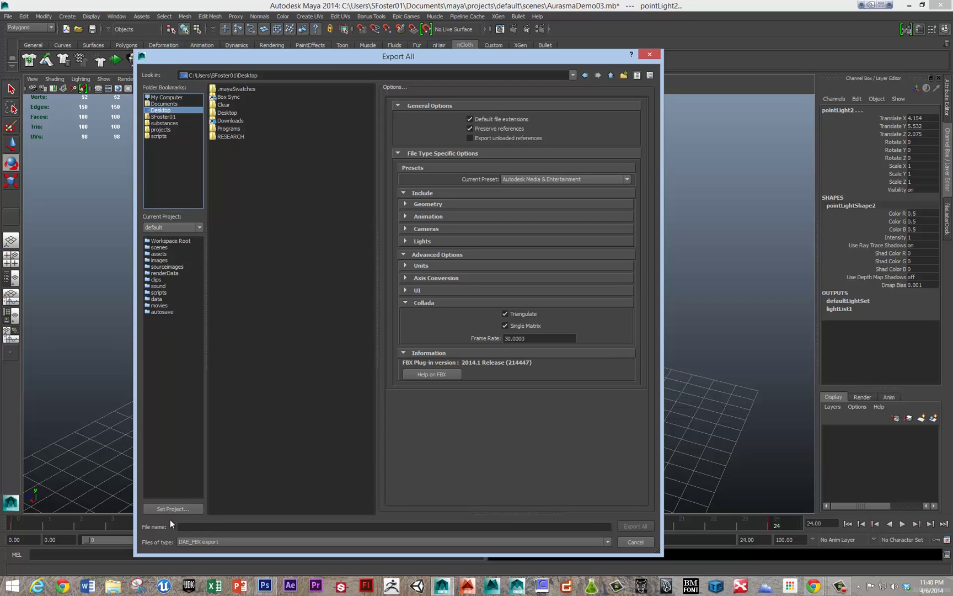
{"action": "left_click", "coordinate": [206, 527]}
{"action": "type", "text": "BuildingAR"}
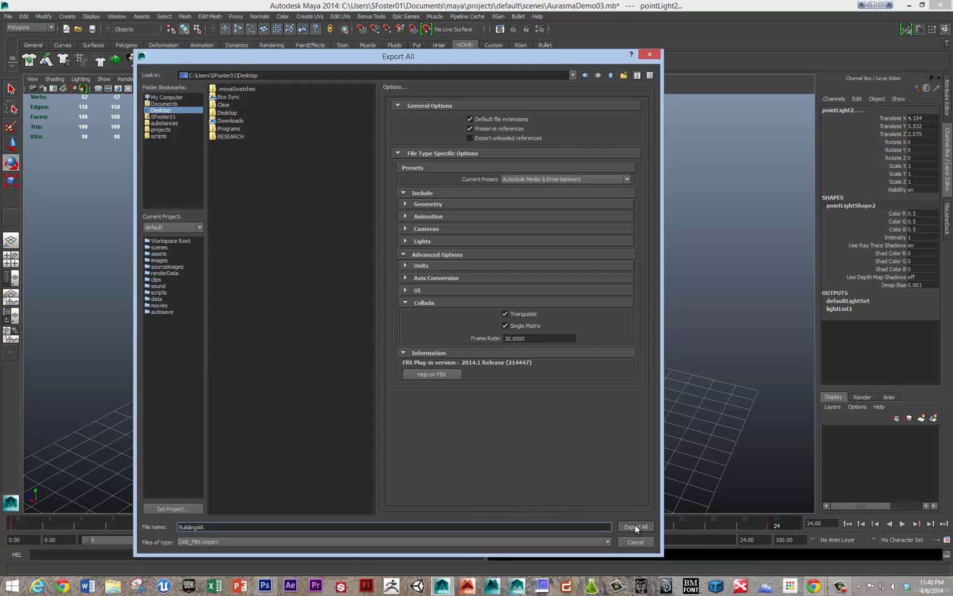
{"action": "left_click", "coordinate": [636, 524]}
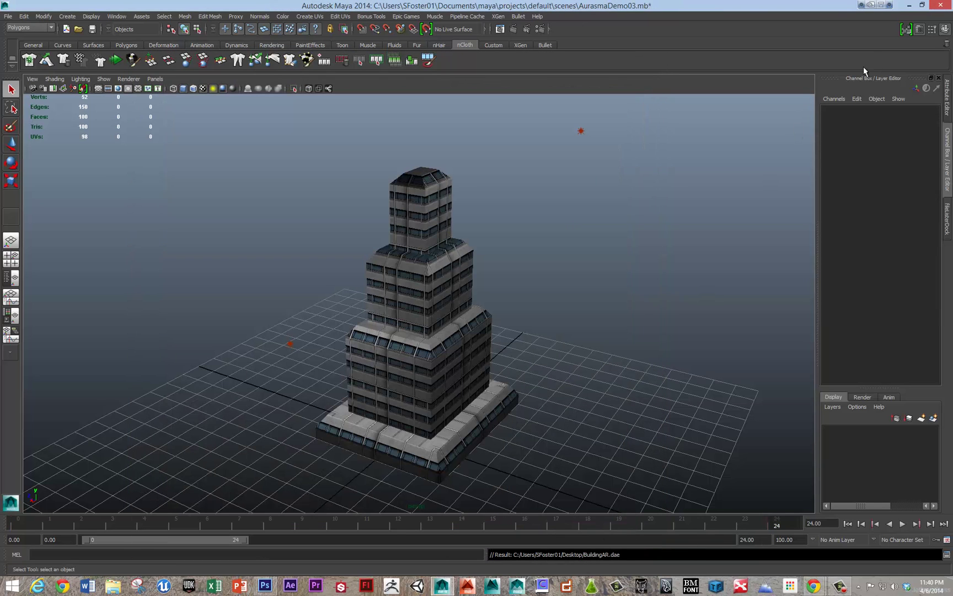
Minimize Maya and the Aurasma Studio browser, then tidy the desktop icons
{"action": "left_click", "coordinate": [909, 6]}
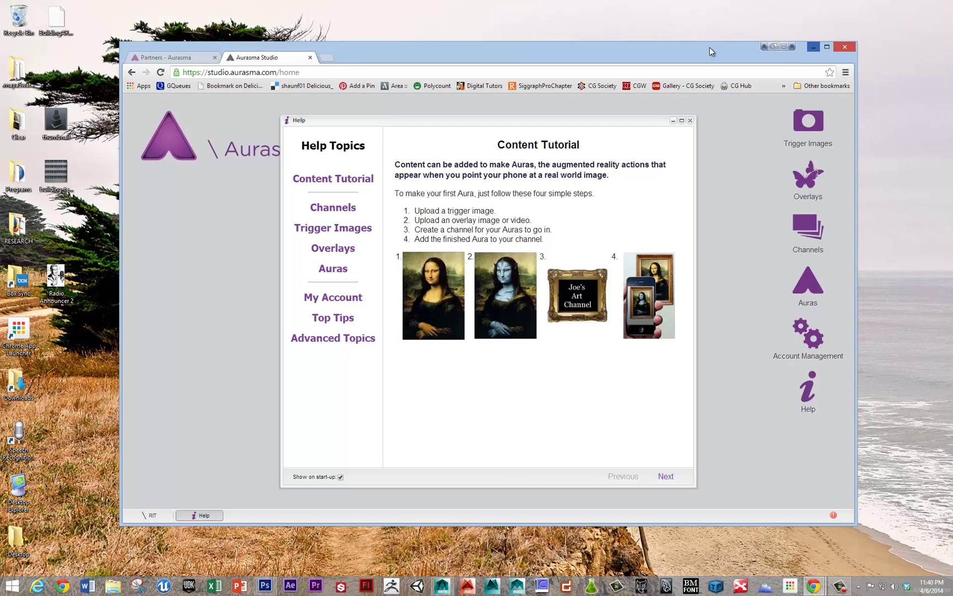
{"action": "left_click", "coordinate": [815, 46]}
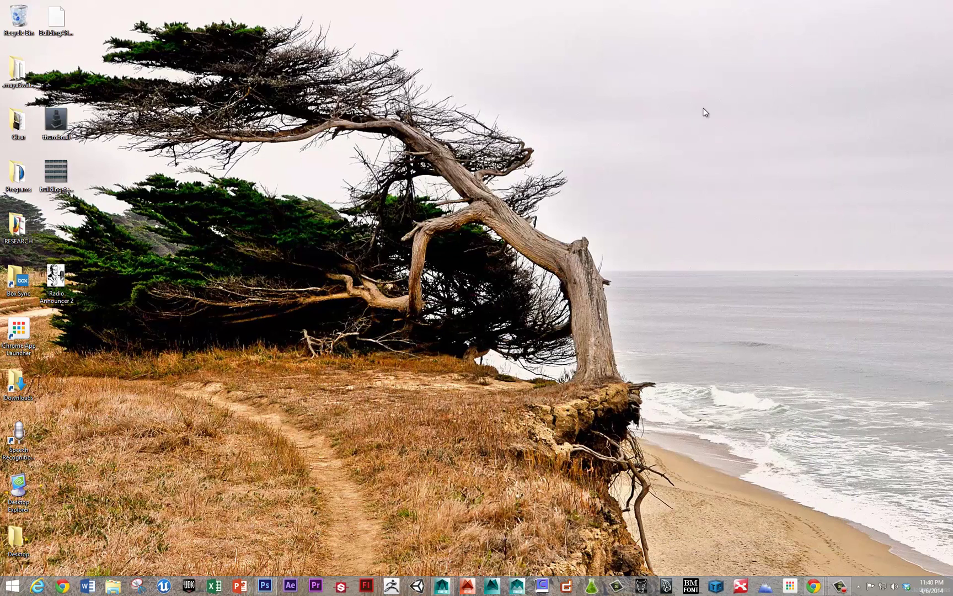
{"action": "left_click_drag", "start_coordinate": [71, 283], "coordinate": [56, 231]}
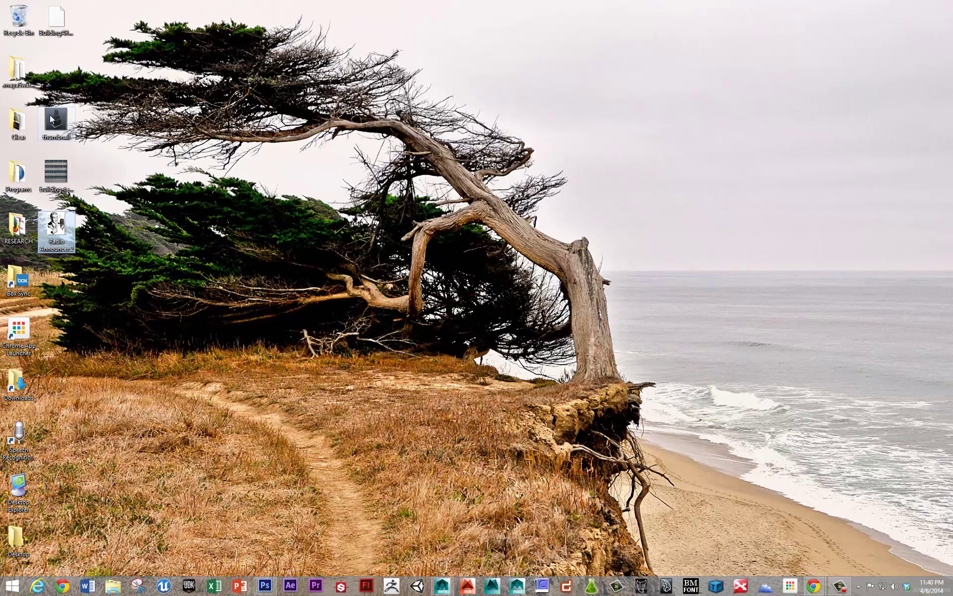
{"action": "left_click", "coordinate": [60, 175]}
View building-texture1 in Windows Photo Viewer, then close the viewer
{"action": "double_click", "coordinate": [60, 174]}
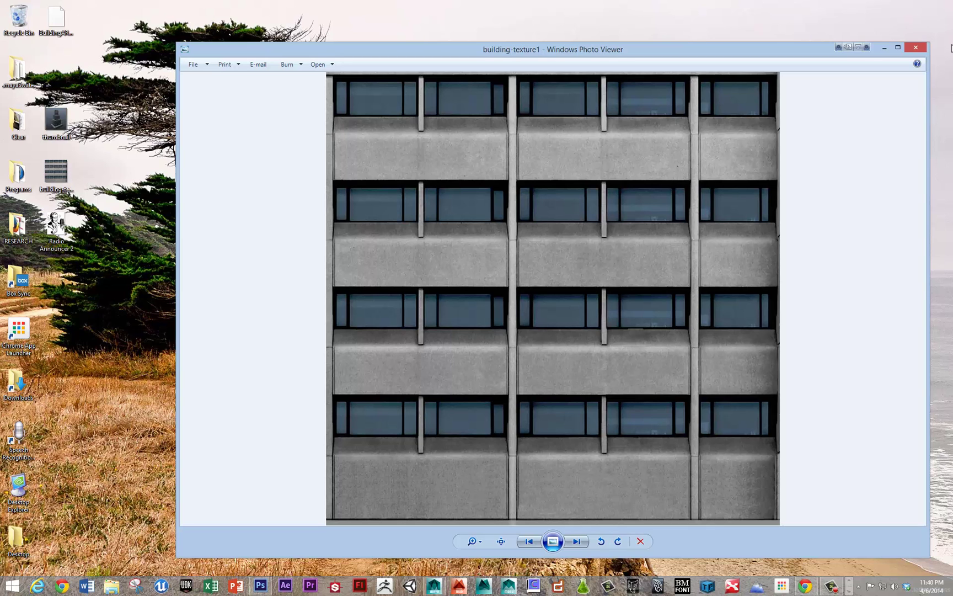
{"action": "left_click_drag", "start_coordinate": [781, 53], "coordinate": [715, 49]}
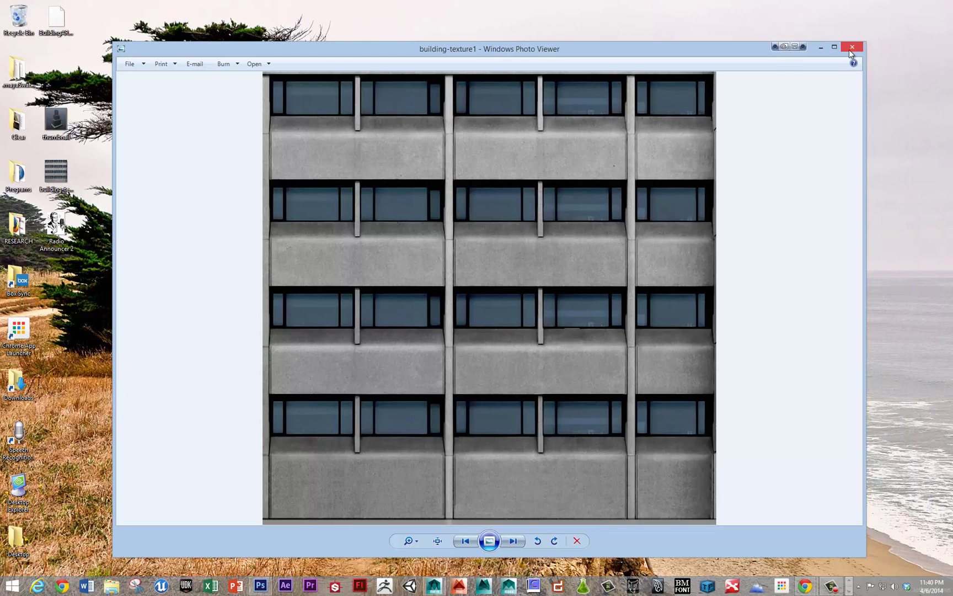
{"action": "left_click", "coordinate": [852, 48]}
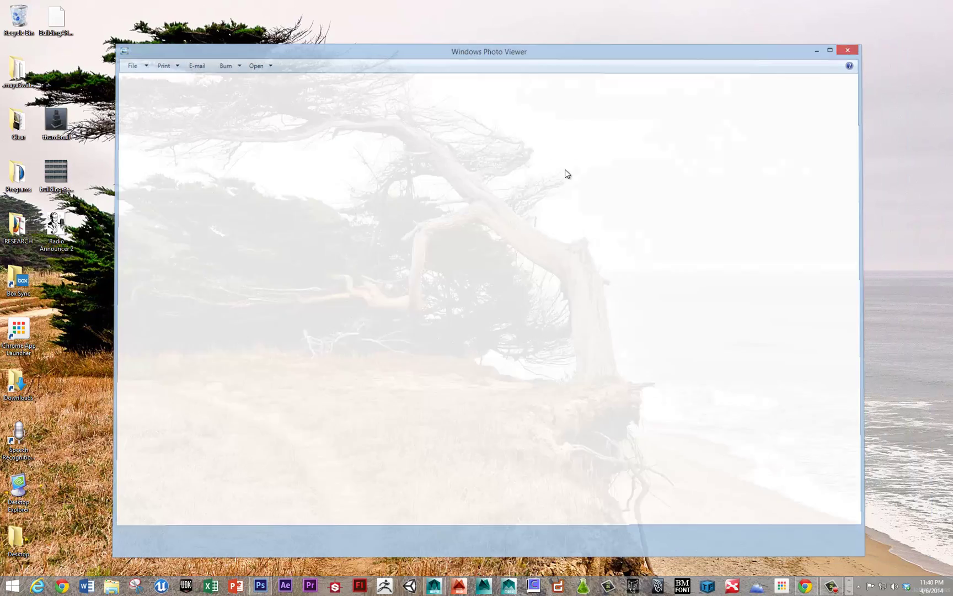
Open thumbnail.png in Photoshop, confirm it is 728 × 728 pixels, then minimize Photoshop
{"action": "double_click", "coordinate": [54, 114]}
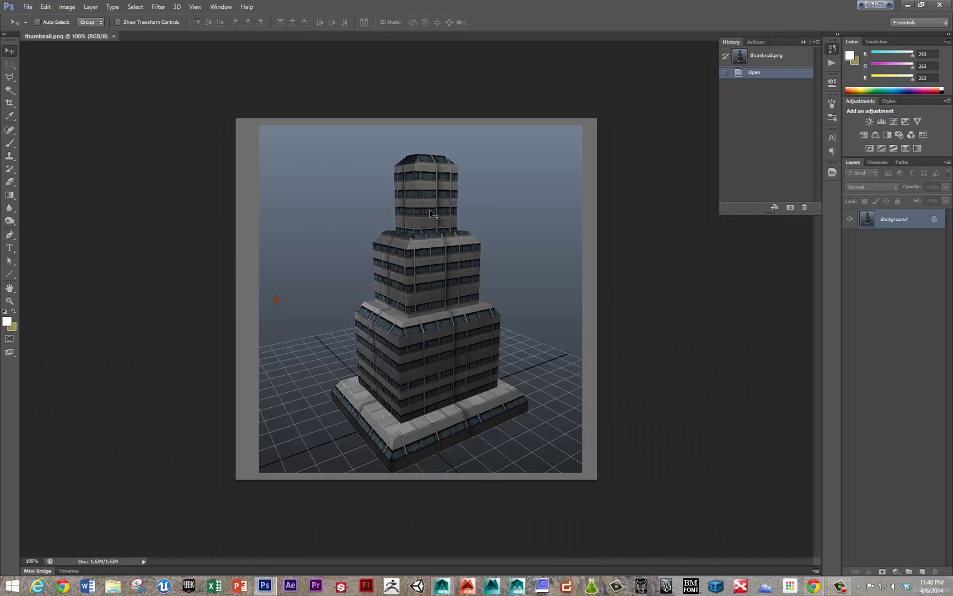
{"action": "key", "text": "ctrl+alt+i"}
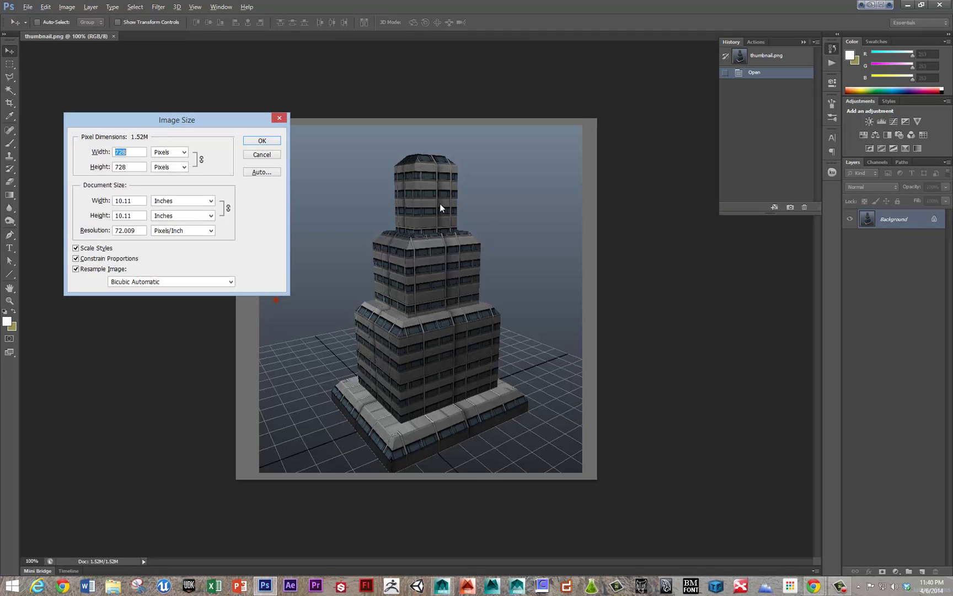
{"action": "left_click", "coordinate": [139, 169]}
{"action": "left_click", "coordinate": [280, 119]}
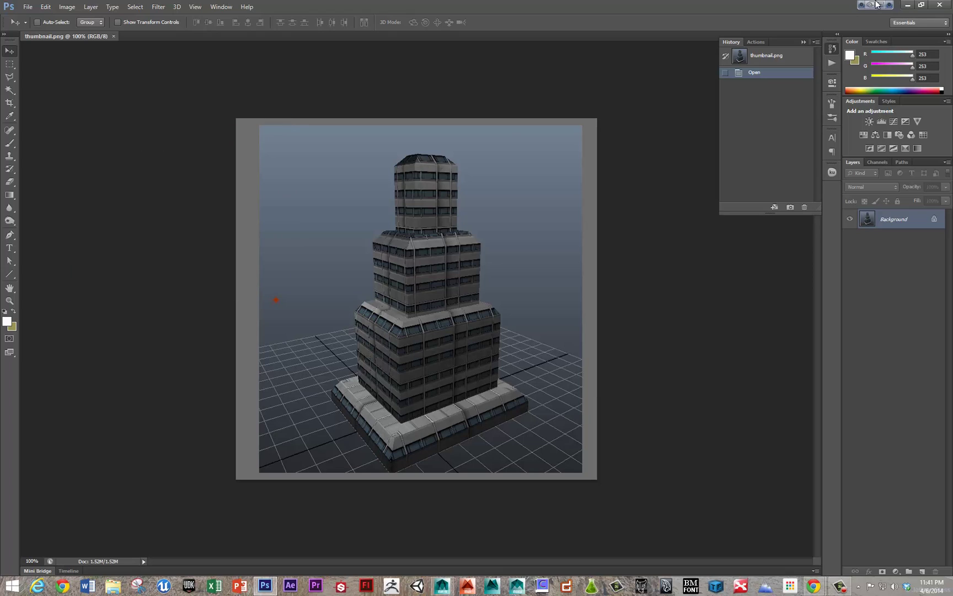
{"action": "left_click", "coordinate": [908, 5]}
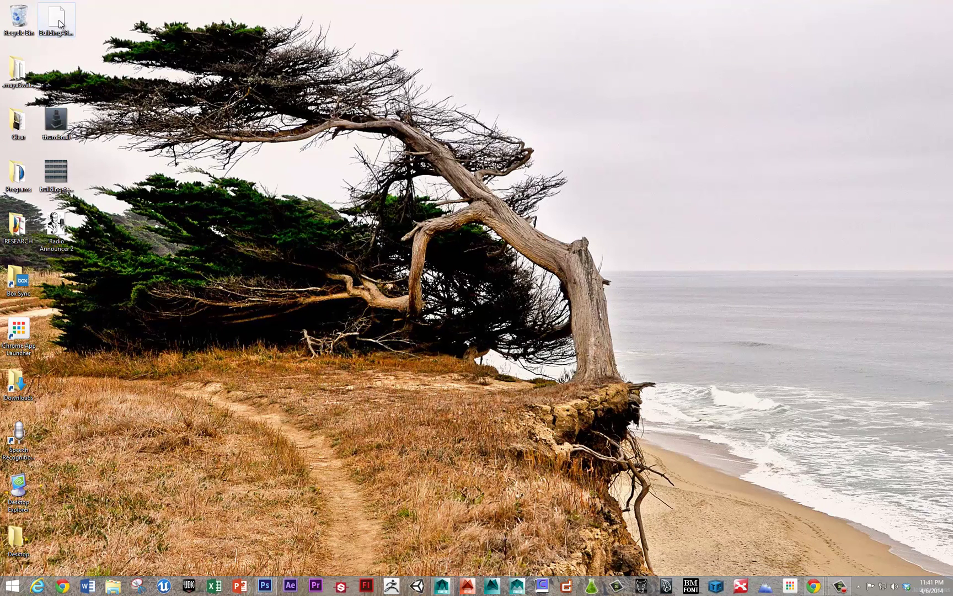
Move BuildingAR beside the texture file and select thumbnail, texture and BuildingAR together
{"action": "left_click_drag", "start_coordinate": [59, 23], "coordinate": [62, 282]}
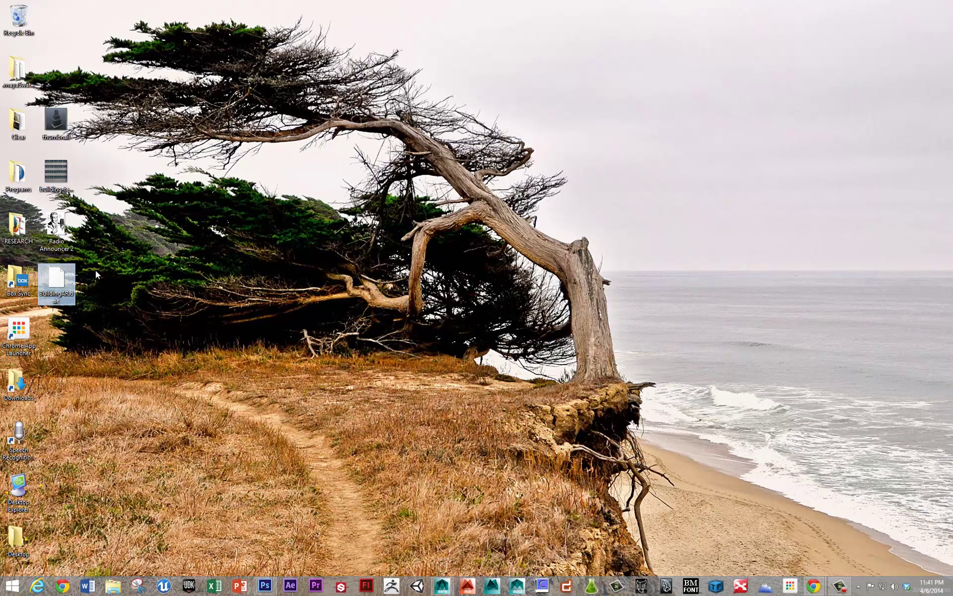
{"action": "left_click_drag", "start_coordinate": [66, 279], "coordinate": [103, 175]}
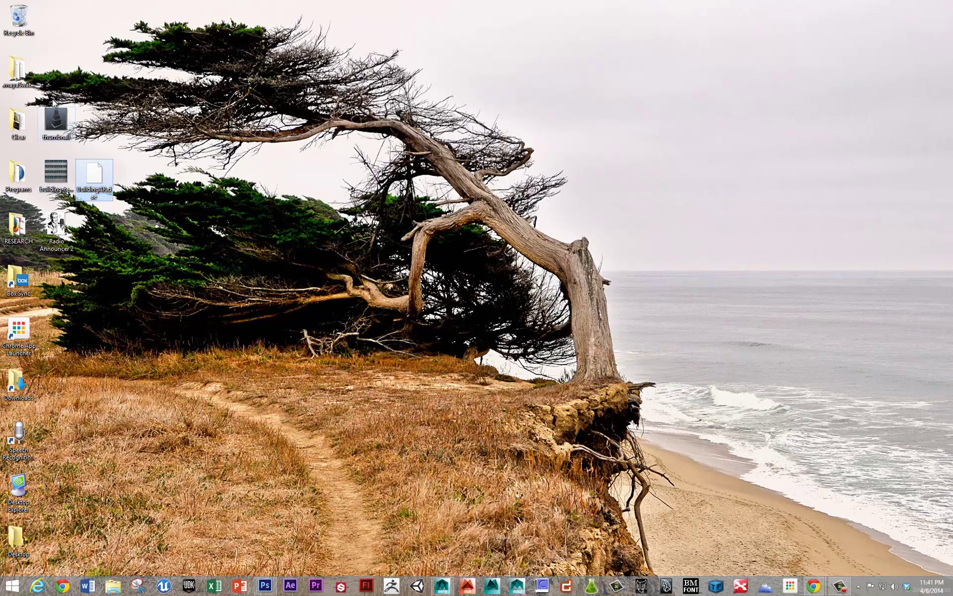
{"action": "left_click", "coordinate": [59, 125]}
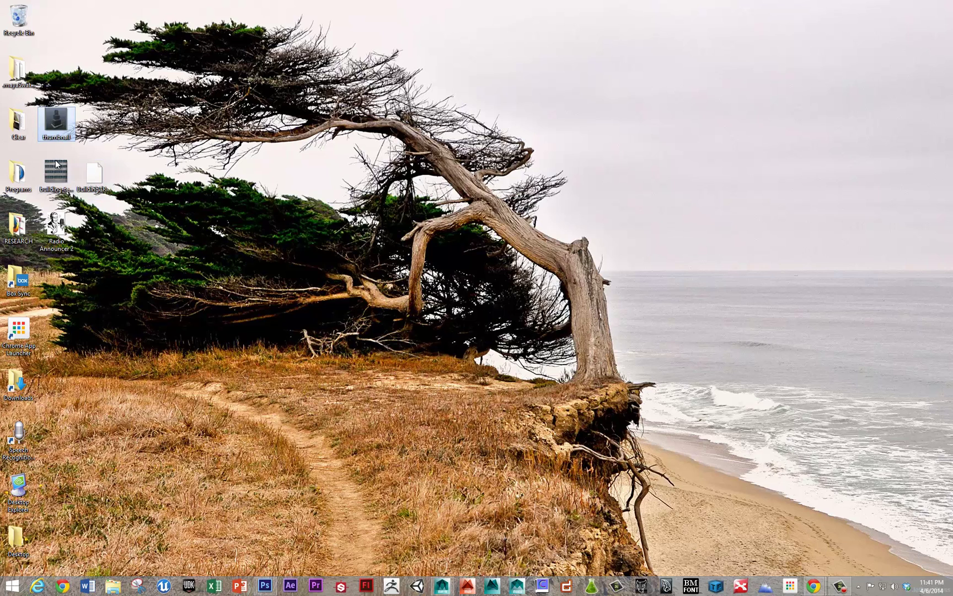
{"action": "left_click", "coordinate": [95, 176], "text": "shift"}
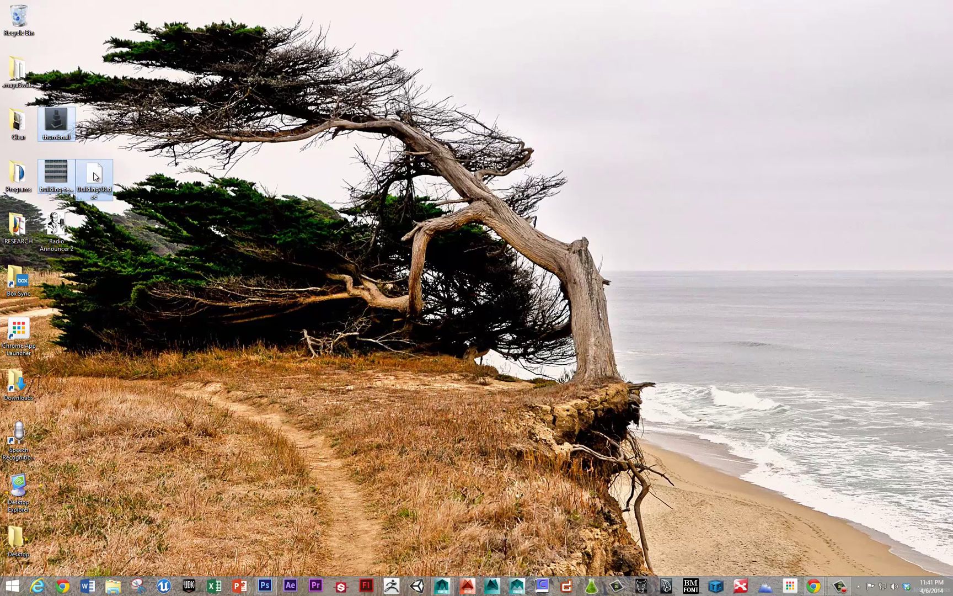
Pack the selected files with 7-Zip into a tar-format archive named Building.tar
{"action": "right_click", "coordinate": [95, 176]}
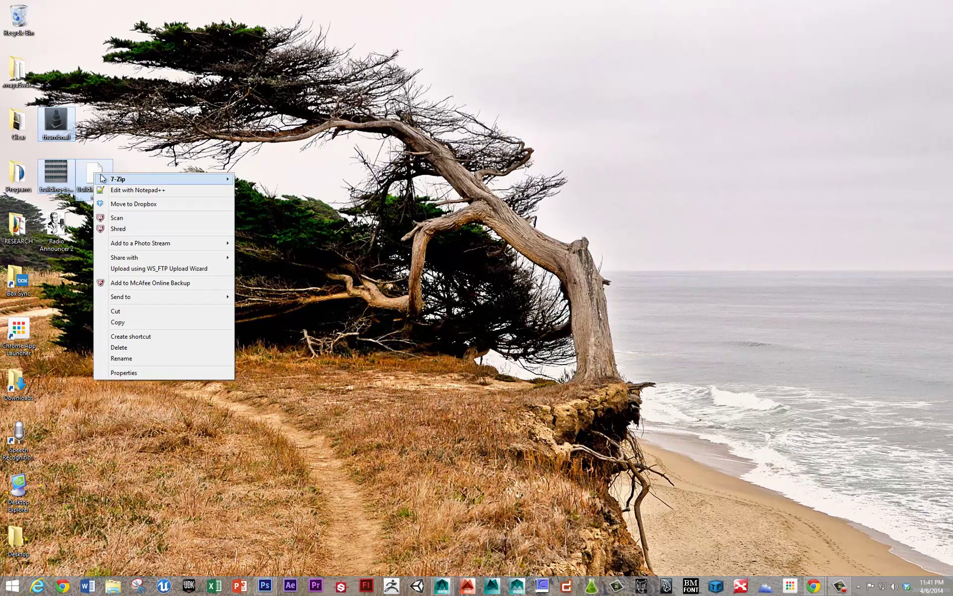
{"action": "mouse_move", "coordinate": [117, 178]}
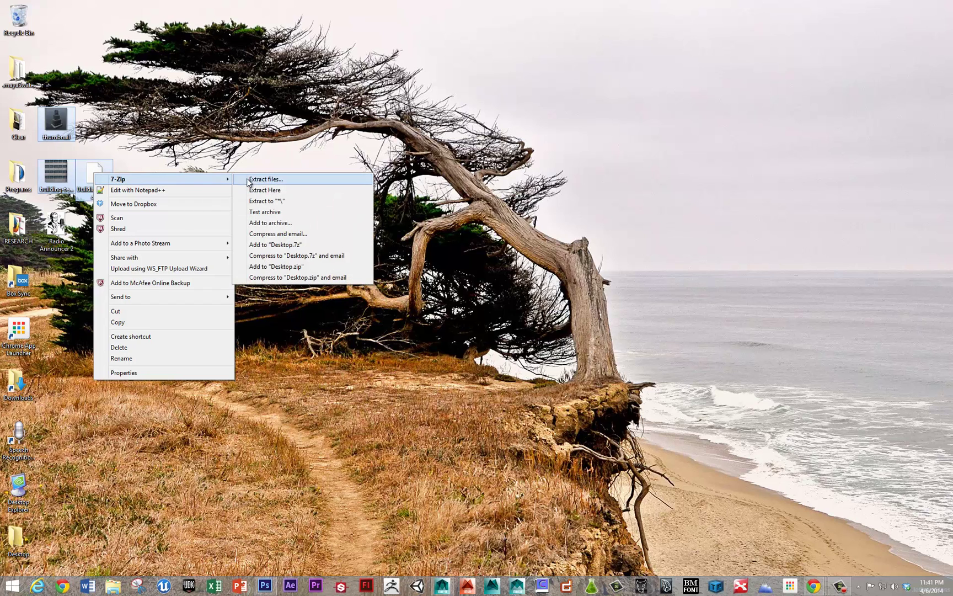
{"action": "left_click", "coordinate": [266, 223]}
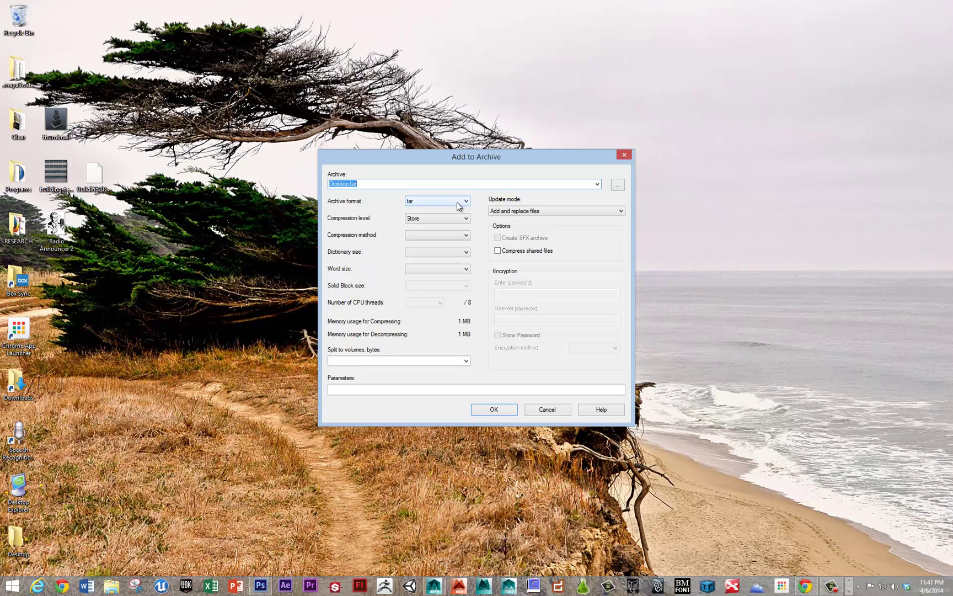
{"action": "left_click", "coordinate": [352, 182]}
{"action": "double_click", "coordinate": [345, 184]}
{"action": "type", "text": "b"}
{"action": "left_click", "coordinate": [494, 409]}
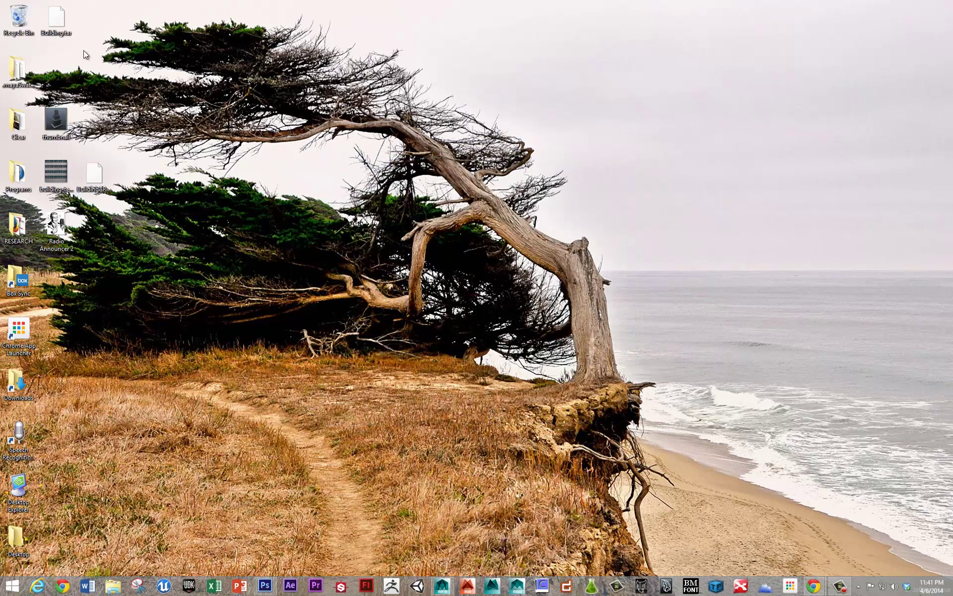
Move Building.tar lower on the desktop and bring the Aurasma Studio window forward
{"action": "left_click_drag", "start_coordinate": [58, 18], "coordinate": [92, 280]}
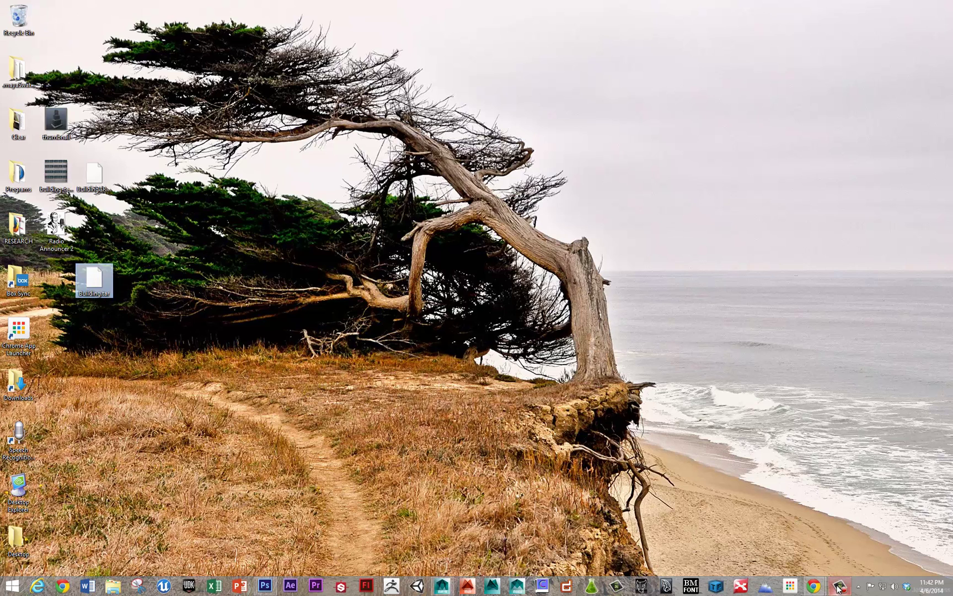
{"action": "left_click", "coordinate": [814, 586]}
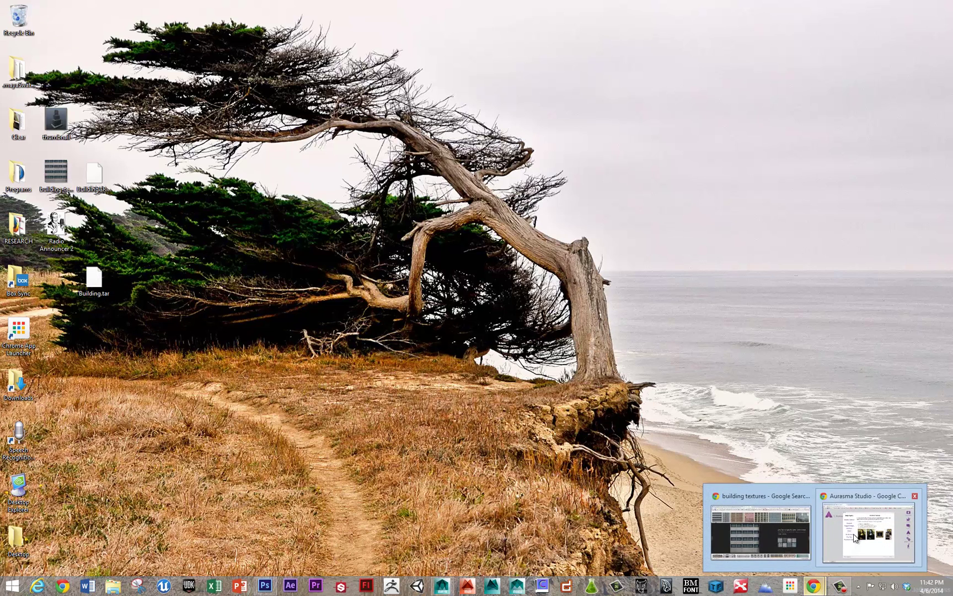
{"action": "left_click", "coordinate": [856, 538]}
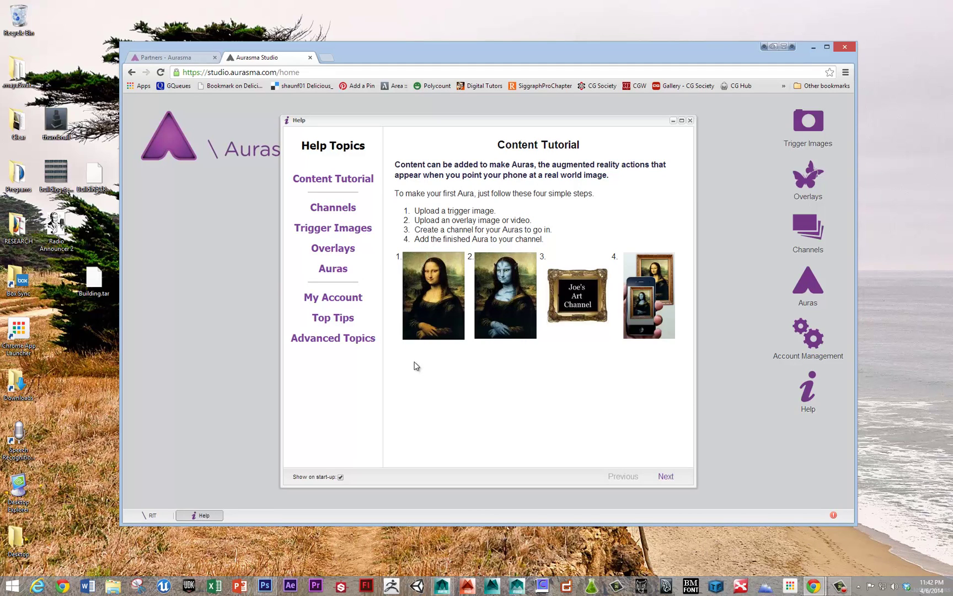
Open Advanced Topics > 3D Models for Overlays and scroll through its .tar requirements
{"action": "left_click", "coordinate": [345, 339]}
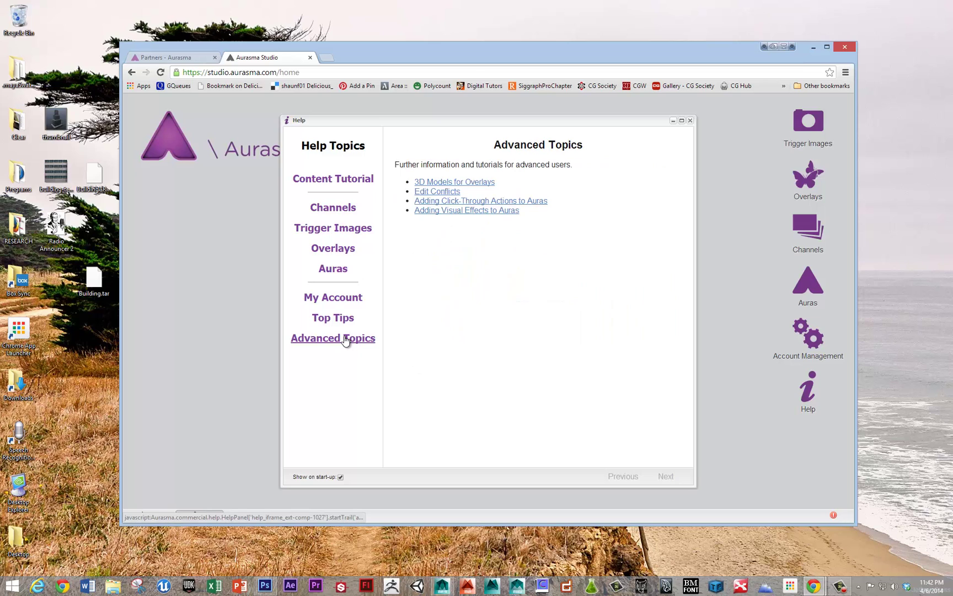
{"action": "left_click", "coordinate": [459, 183]}
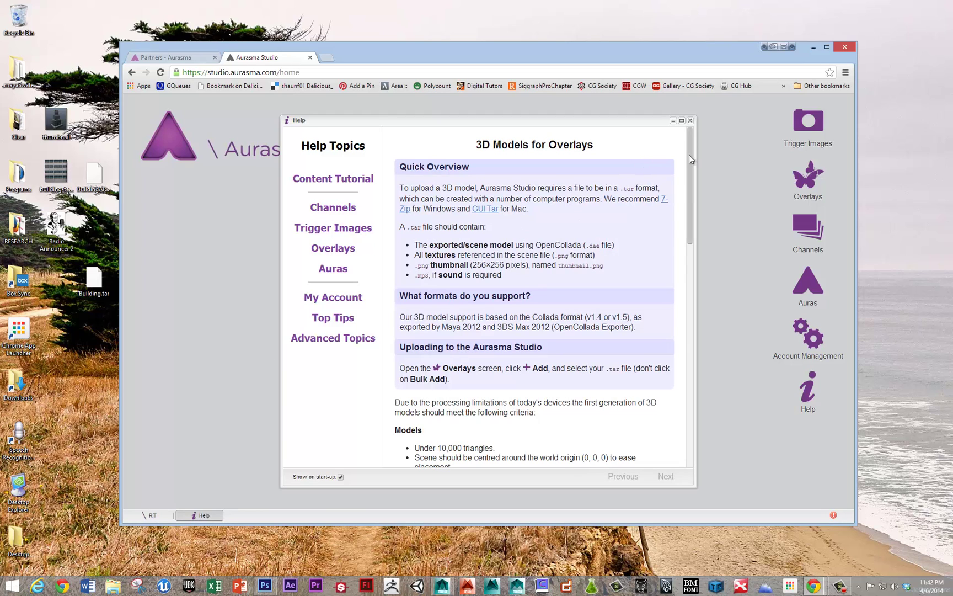
{"action": "left_click_drag", "start_coordinate": [689, 163], "coordinate": [682, 256]}
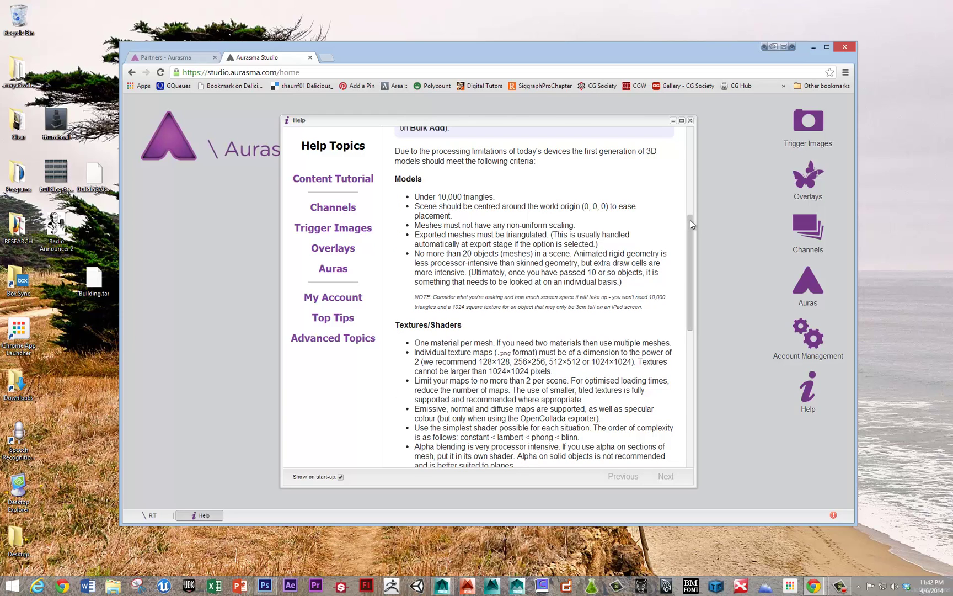
{"action": "left_click_drag", "start_coordinate": [690, 220], "coordinate": [696, 105]}
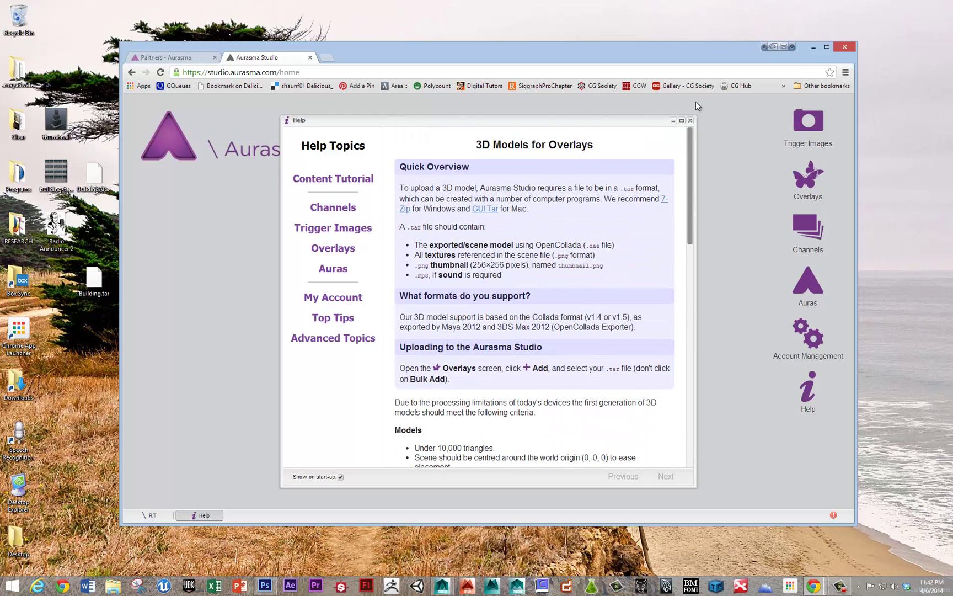
Play back the building's animation, select Building, and bake it into keys with Bake Simulation
{"action": "left_click", "coordinate": [448, 582]}
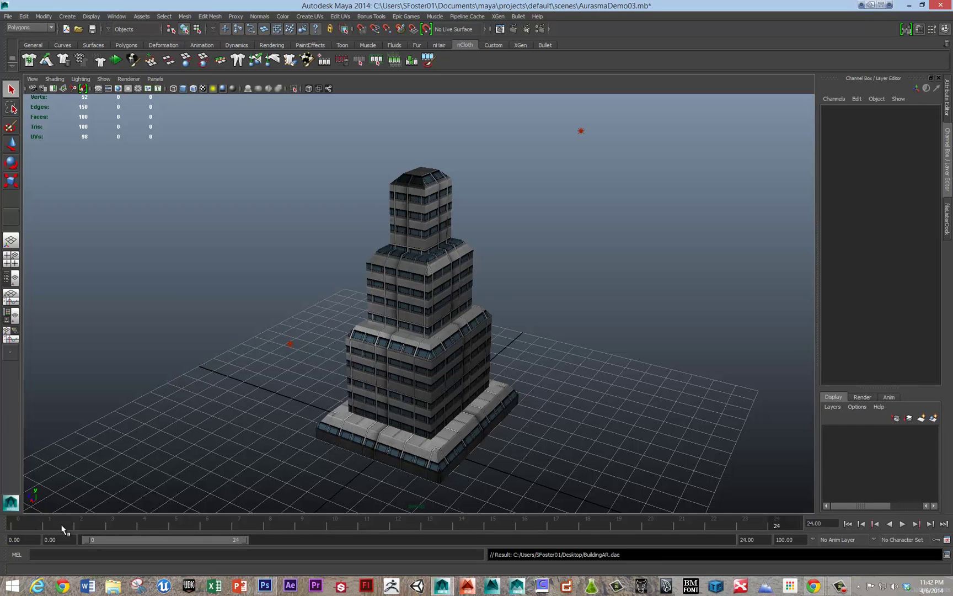
{"action": "key", "text": "alt+v"}
{"action": "key", "text": "alt+v"}
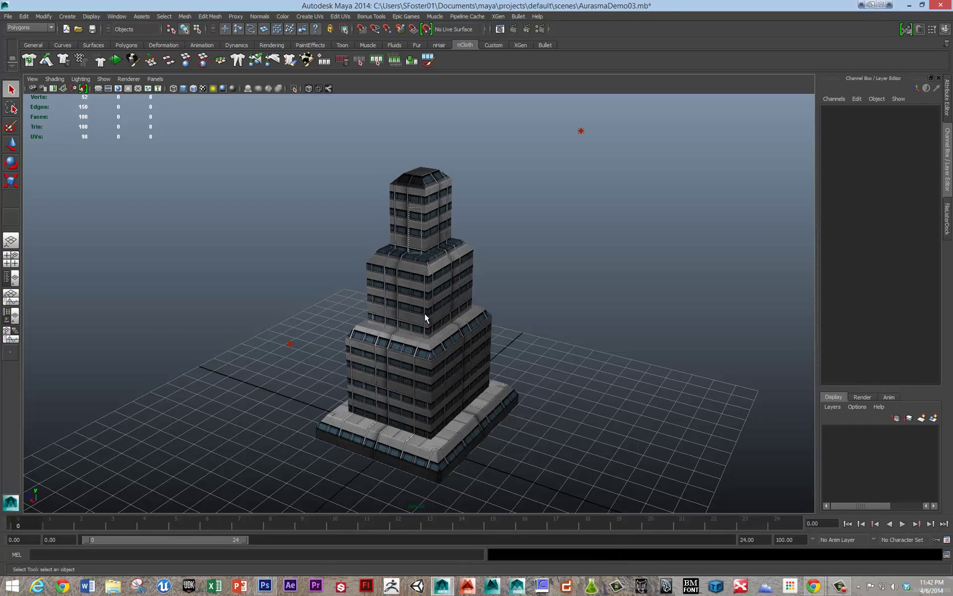
{"action": "left_click", "coordinate": [423, 329]}
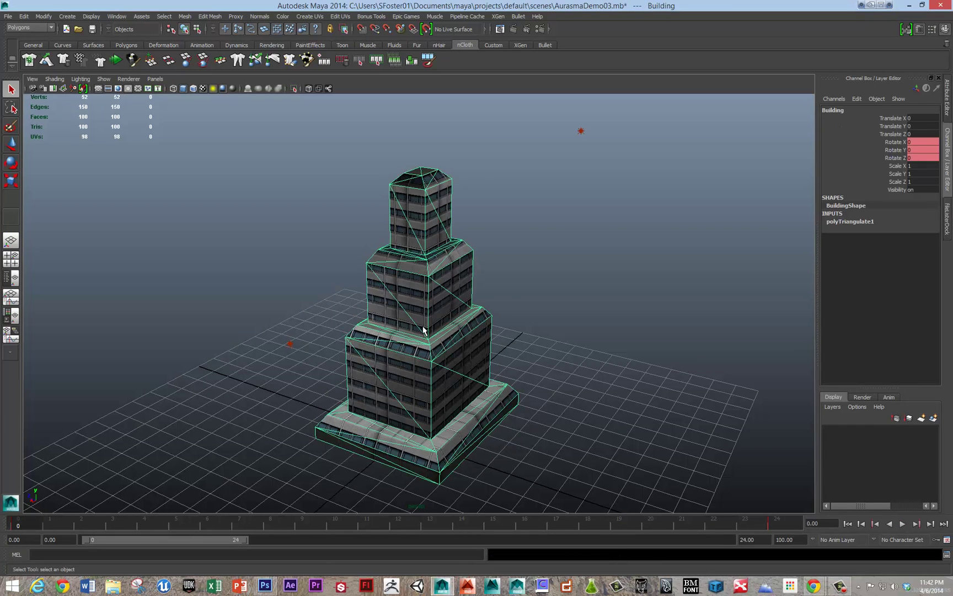
{"action": "left_click", "coordinate": [25, 16]}
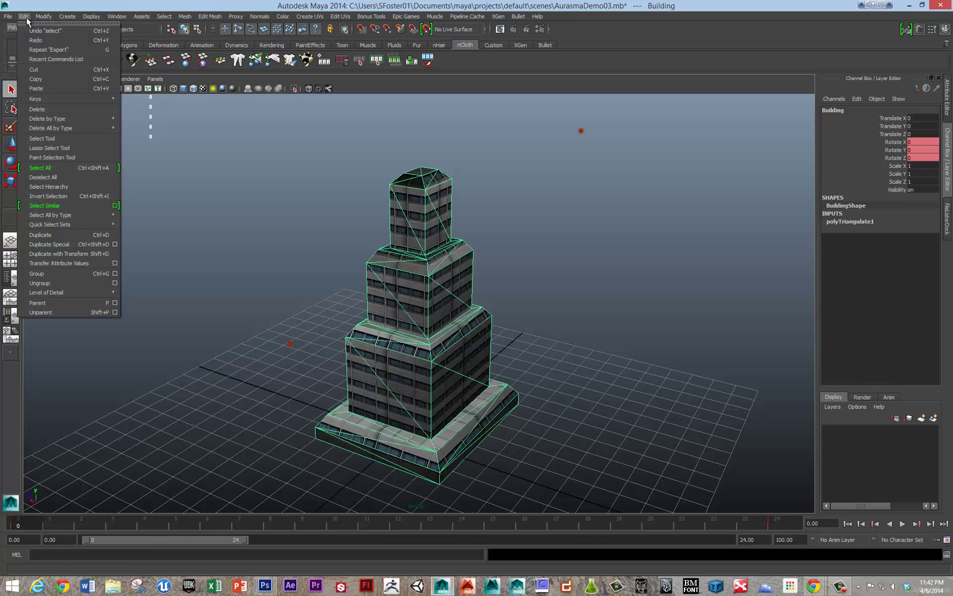
{"action": "mouse_move", "coordinate": [62, 105]}
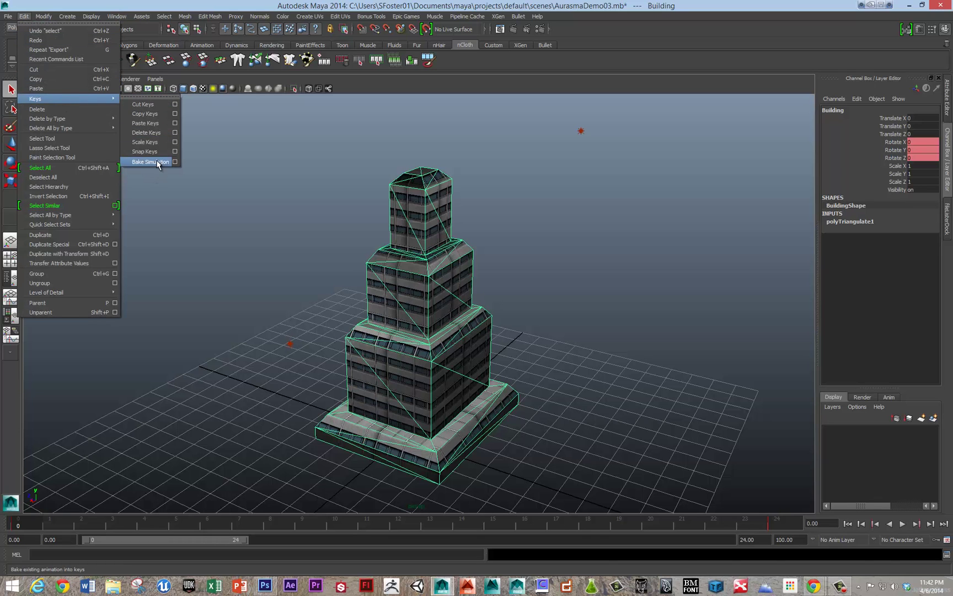
{"action": "left_click", "coordinate": [148, 162]}
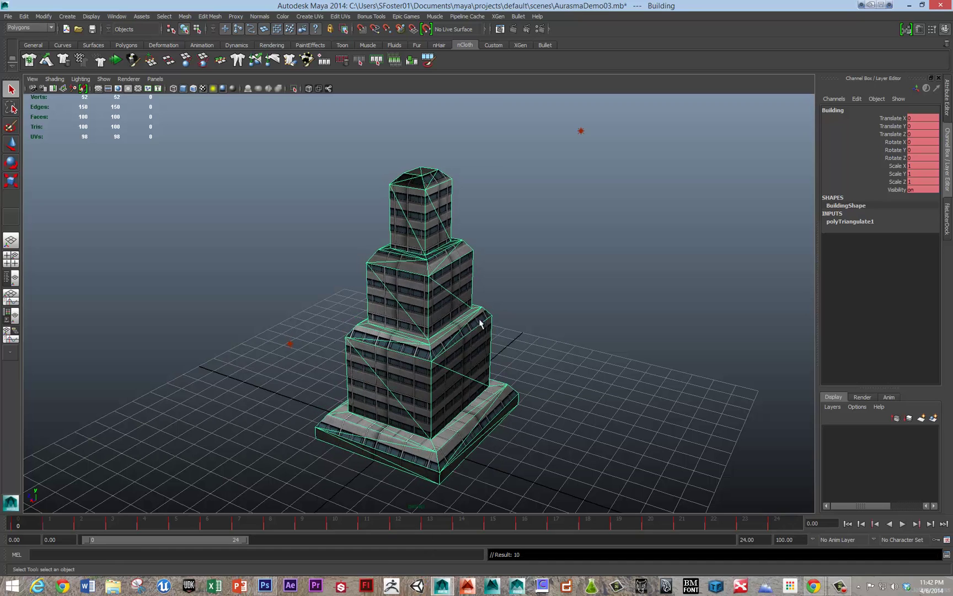
Export the whole scene over BuildingAR.dae on the desktop, confirming the overwrite
{"action": "left_click", "coordinate": [7, 16]}
{"action": "left_click", "coordinate": [32, 137]}
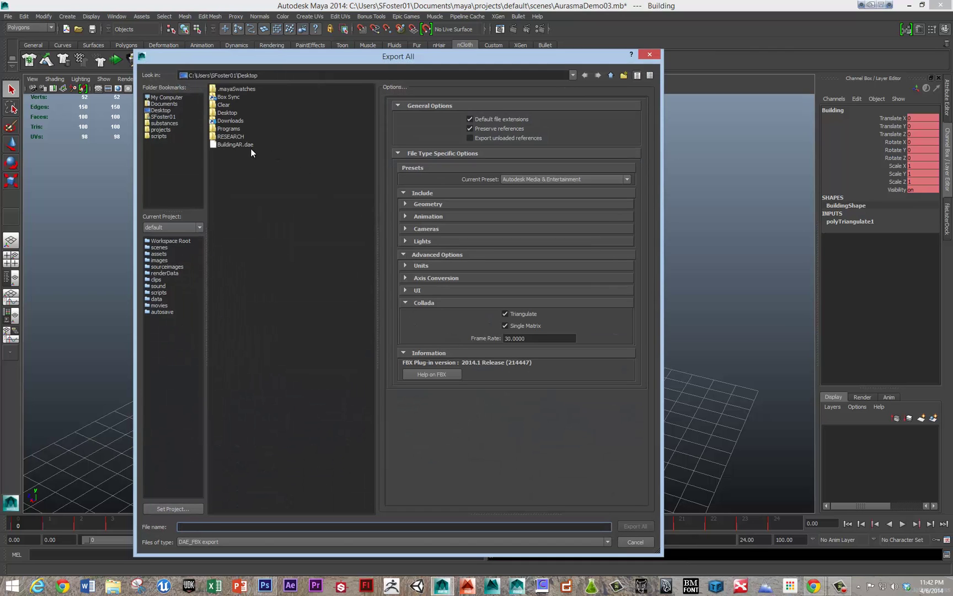
{"action": "left_click", "coordinate": [243, 144]}
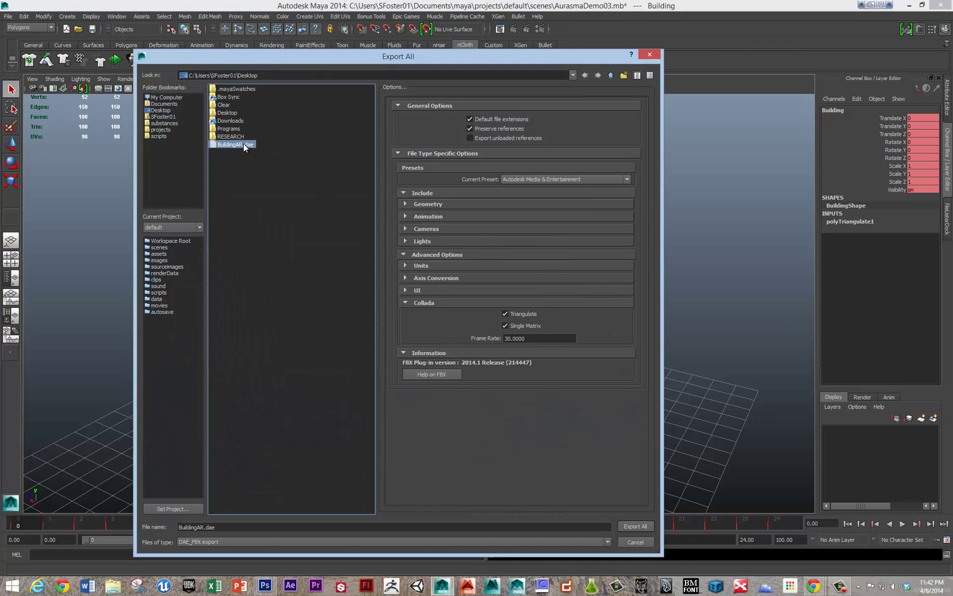
{"action": "left_click", "coordinate": [632, 527]}
{"action": "left_click", "coordinate": [375, 317]}
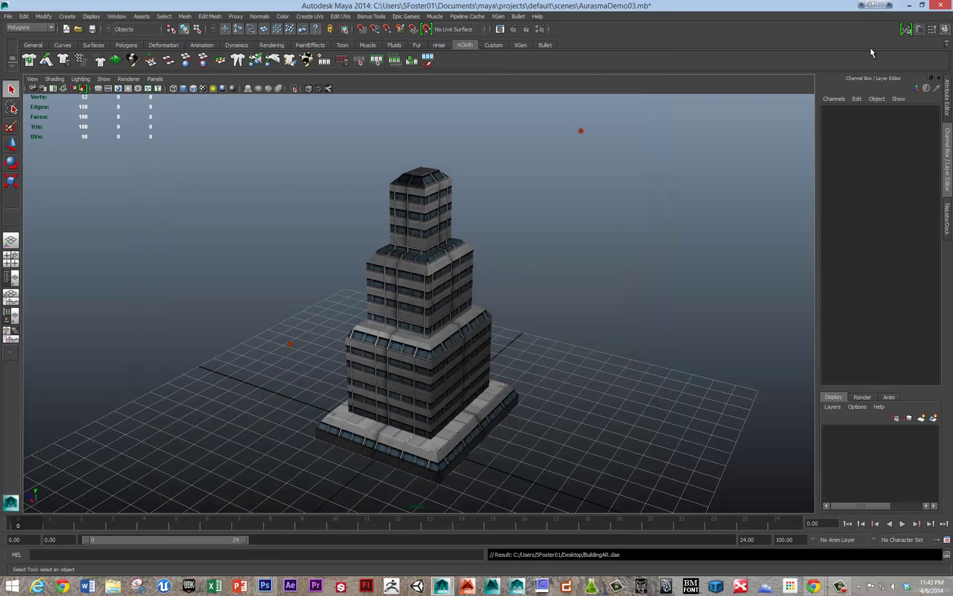
Go back to the desktop and select the thumbnail, texture and BuildingAR.dae files
{"action": "left_click", "coordinate": [909, 4]}
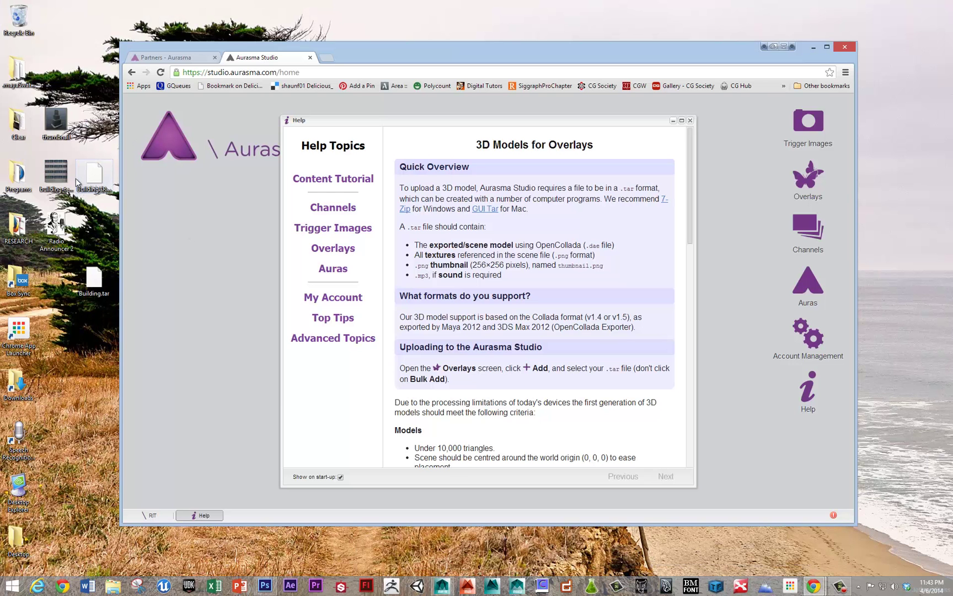
{"action": "left_click", "coordinate": [94, 279]}
{"action": "left_click", "coordinate": [56, 121]}
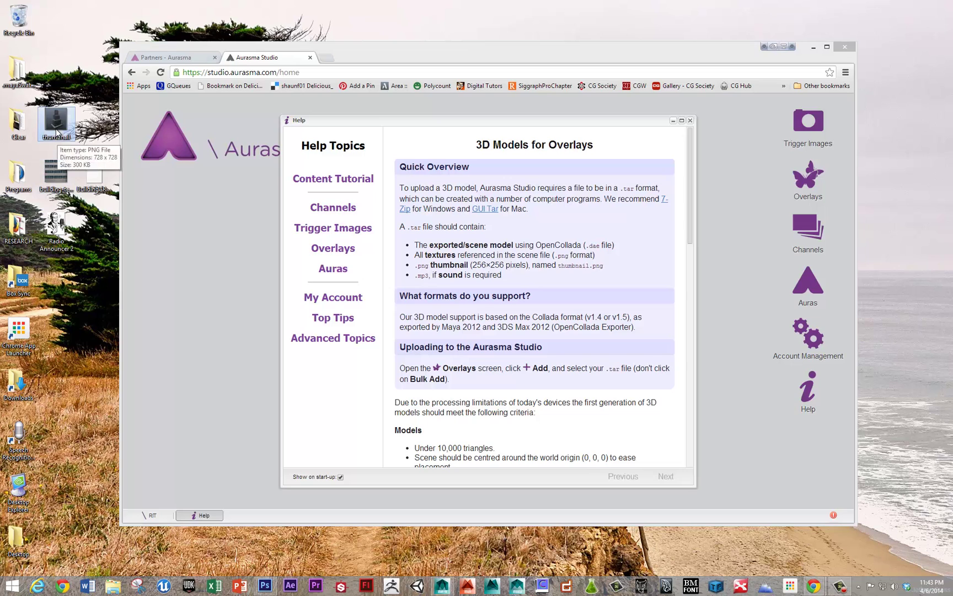
{"action": "left_click", "coordinate": [55, 170], "text": "ctrl"}
{"action": "left_click", "coordinate": [87, 172], "text": "ctrl"}
Pack the selected files with 7-Zip into a tar archive named building.tar
{"action": "right_click", "coordinate": [87, 171]}
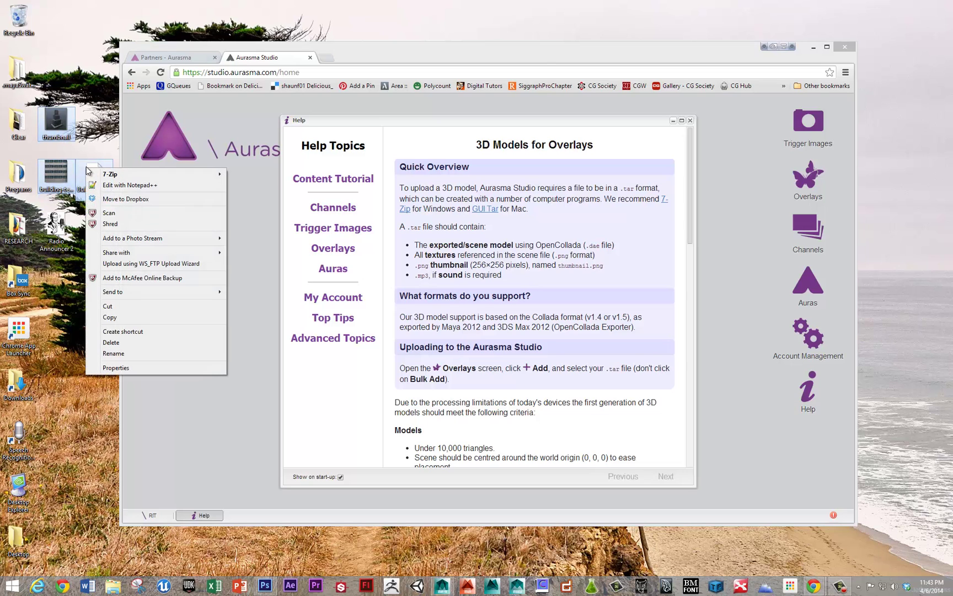
{"action": "mouse_move", "coordinate": [208, 181]}
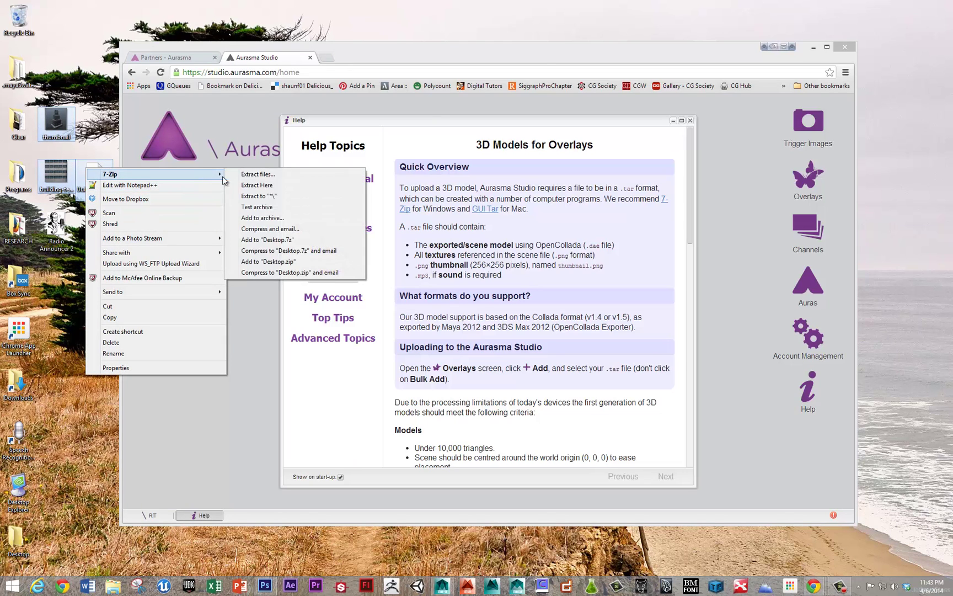
{"action": "left_click", "coordinate": [292, 218]}
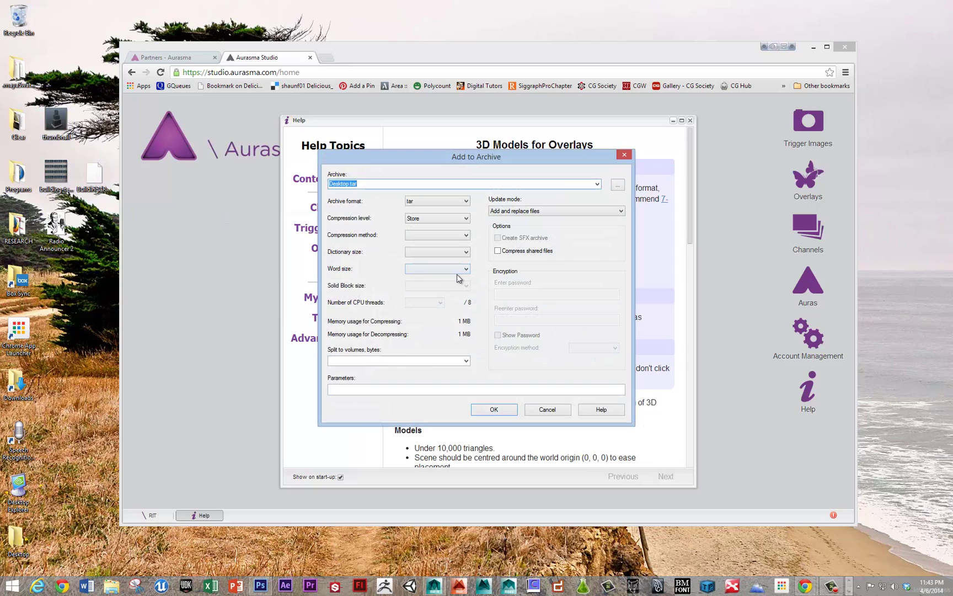
{"action": "key", "text": "End"}
{"action": "key", "text": "Left"}
{"action": "key", "text": "Left"}
{"action": "key", "text": "shift+Home"}
{"action": "type", "text": "building"}
{"action": "key", "text": "Return"}
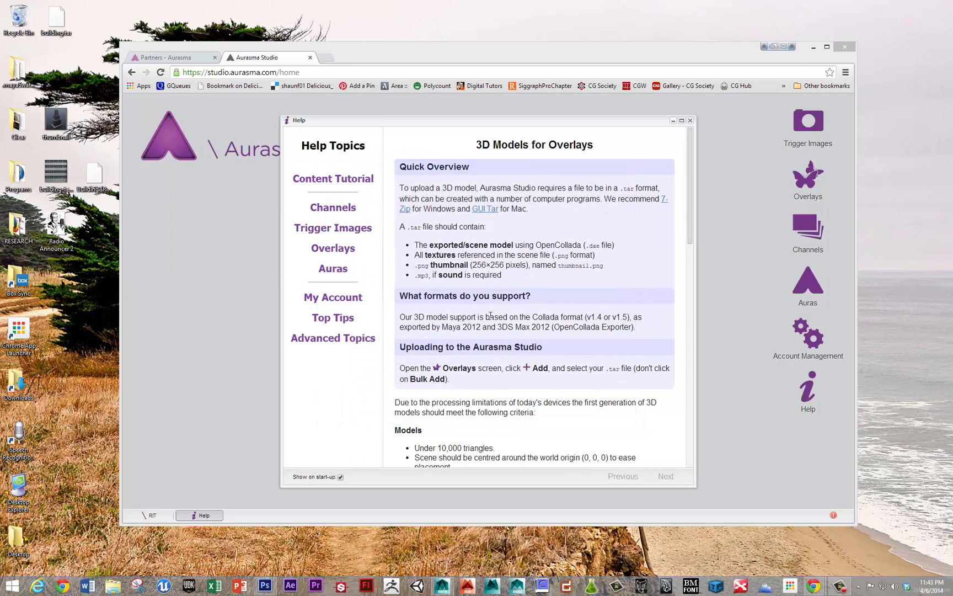
Read through the '3D Models for Overlays' help page, then close the help window
{"action": "left_click_drag", "start_coordinate": [690, 233], "coordinate": [690, 347]}
{"action": "scroll", "coordinate": [688, 373], "scroll_direction": "down", "scroll_amount": 3}
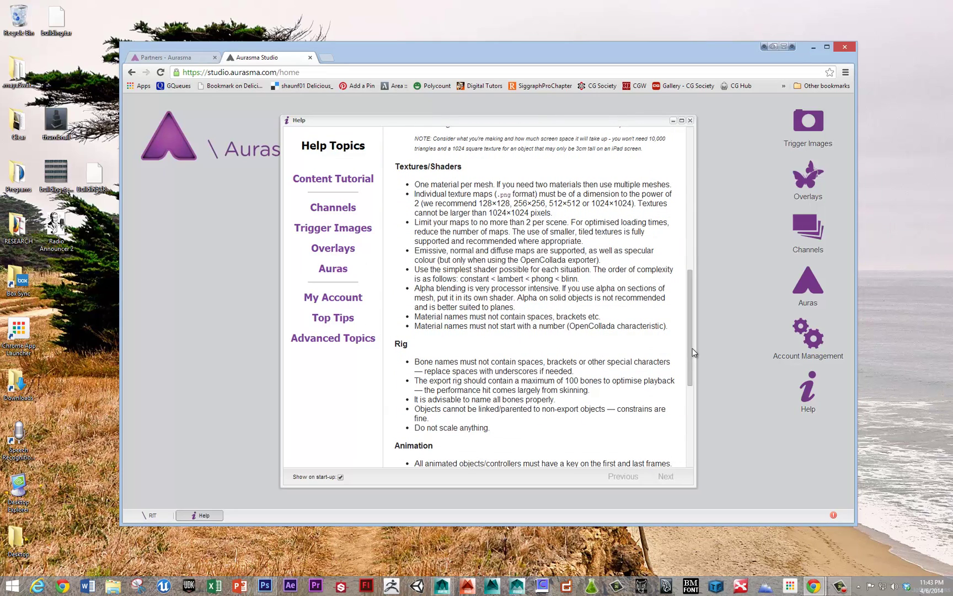
{"action": "left_click_drag", "start_coordinate": [690, 349], "coordinate": [673, 420]}
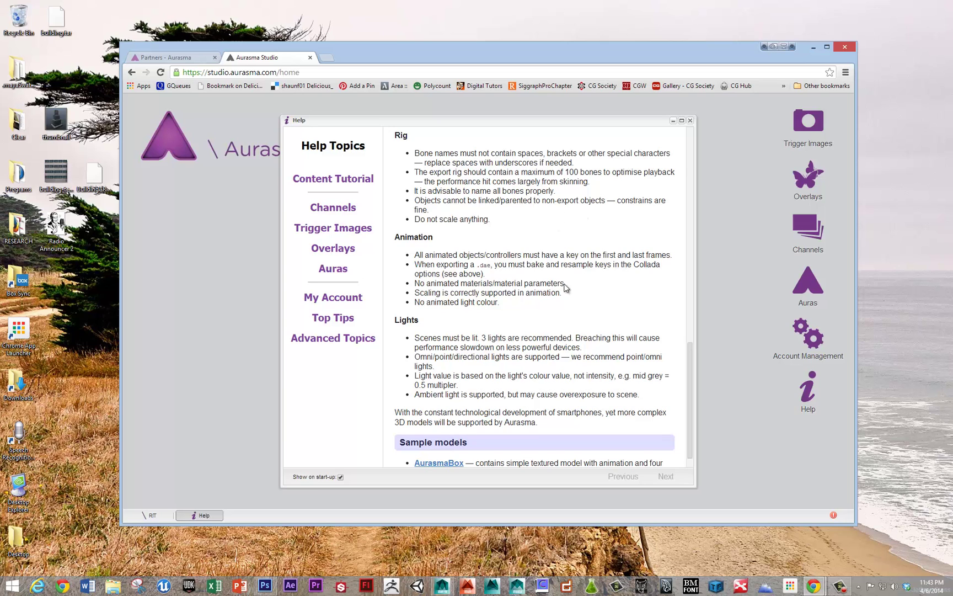
{"action": "scroll", "coordinate": [609, 349], "scroll_direction": "down", "scroll_amount": 1}
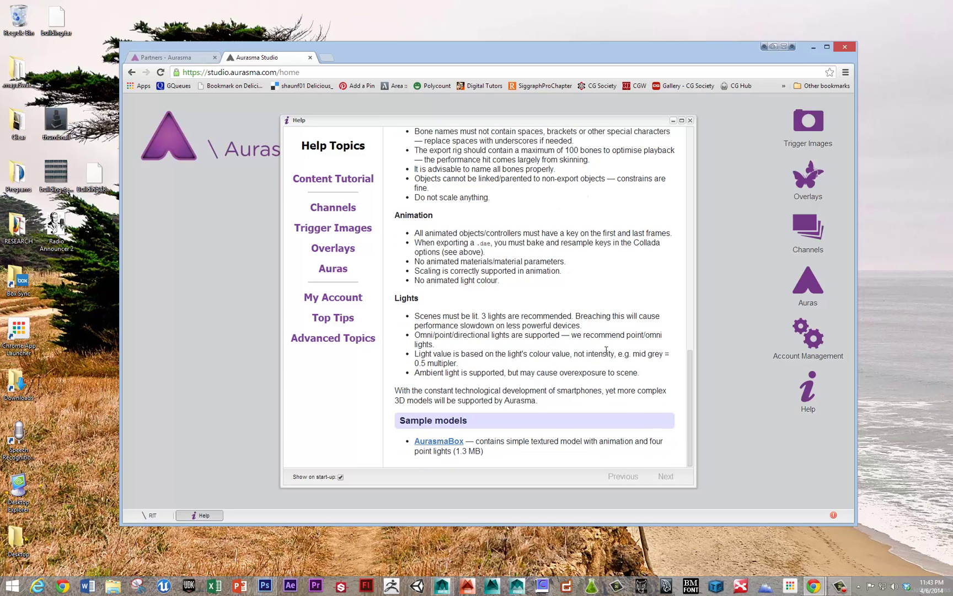
{"action": "scroll", "coordinate": [606, 351], "scroll_direction": "up", "scroll_amount": 2}
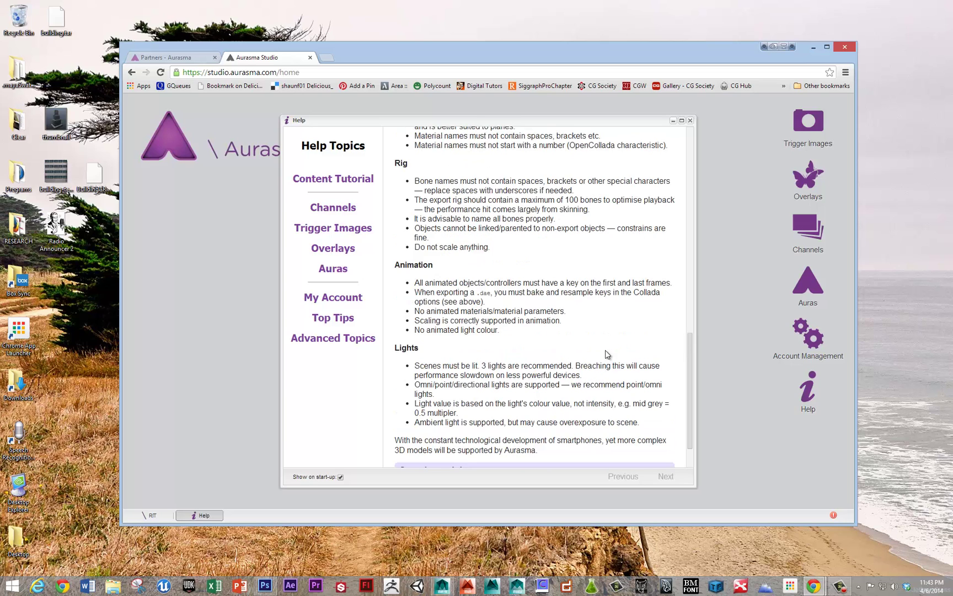
{"action": "left_click", "coordinate": [690, 121]}
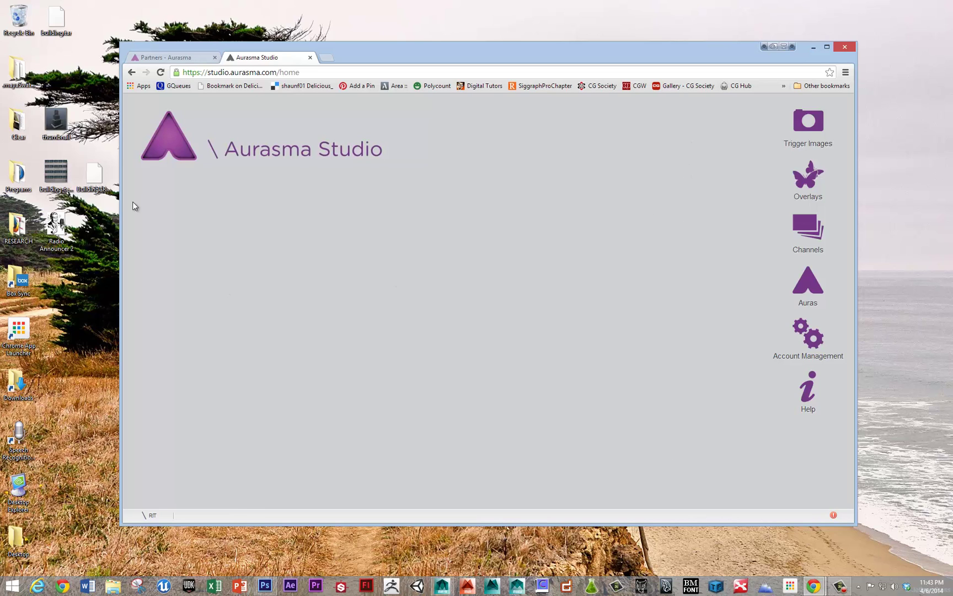
Create a 3D Model overlay named 3DBuilding from building.tar and save it
{"action": "left_click", "coordinate": [800, 184]}
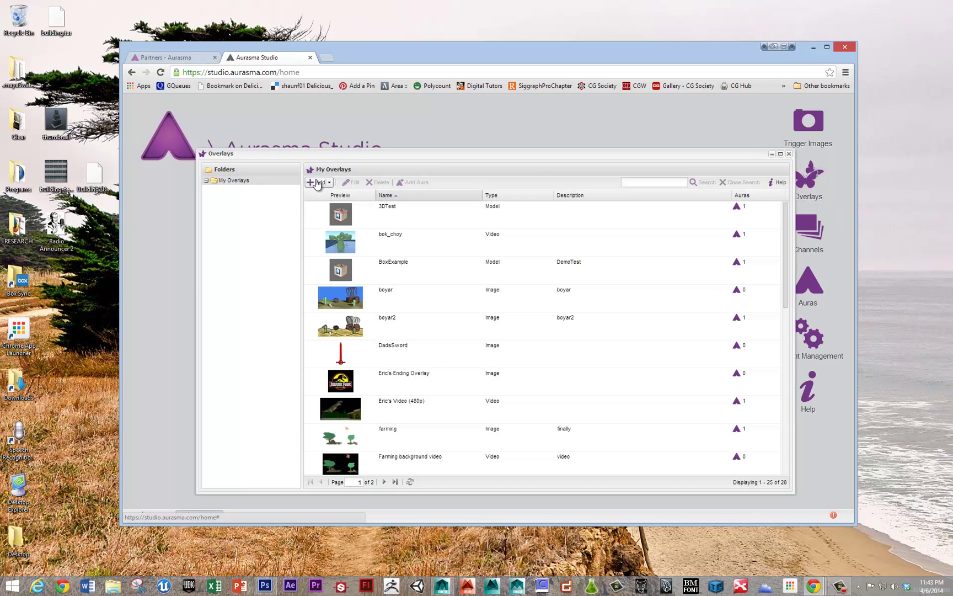
{"action": "left_click", "coordinate": [317, 183]}
{"action": "left_click", "coordinate": [488, 212]}
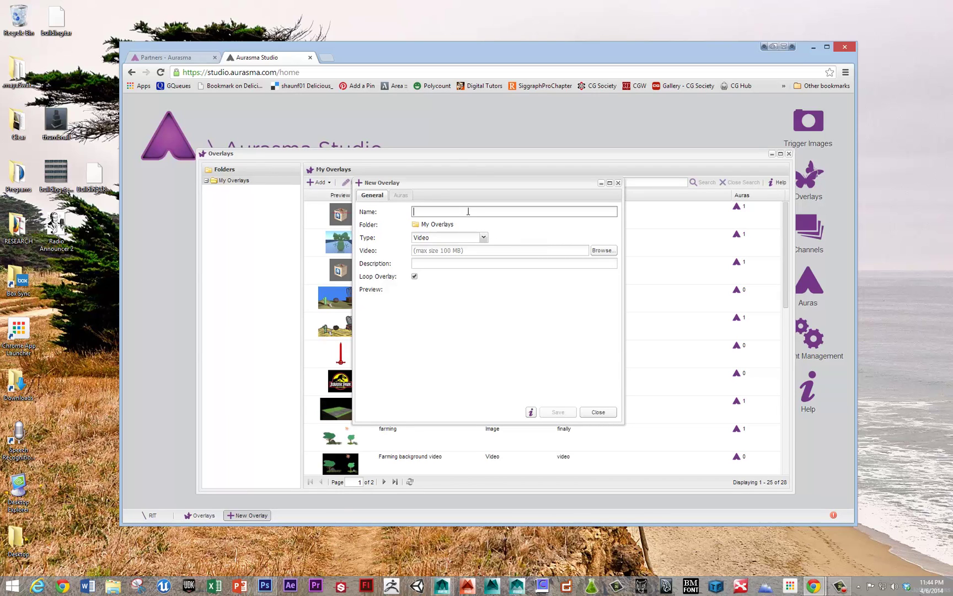
{"action": "type", "text": "3DBuilding"}
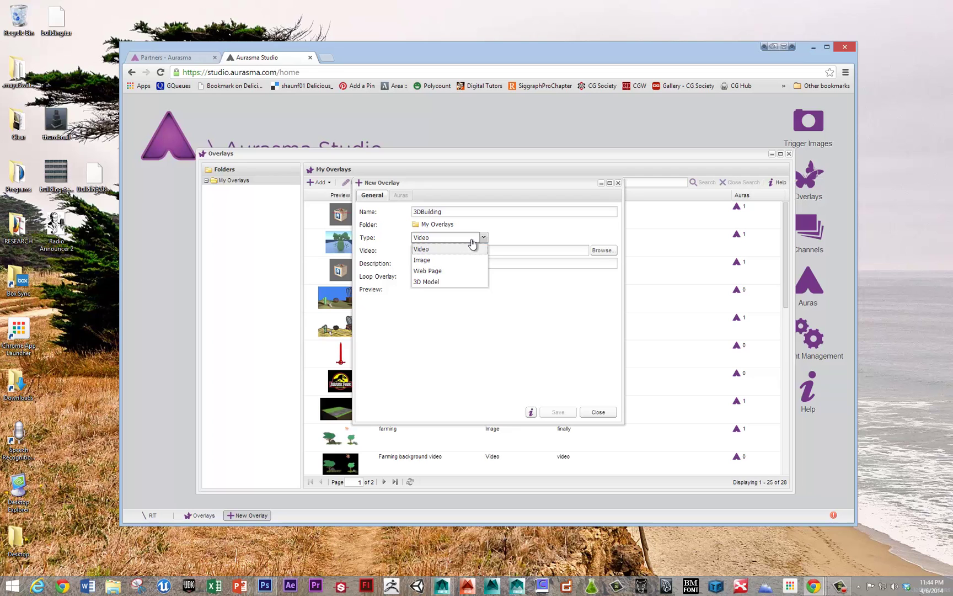
{"action": "left_click", "coordinate": [435, 281]}
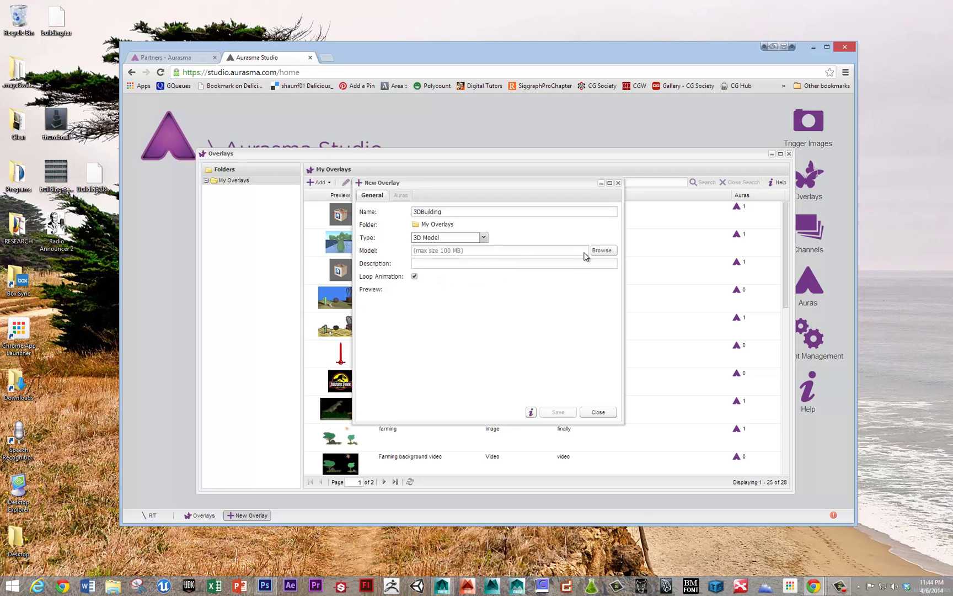
{"action": "left_click", "coordinate": [602, 251]}
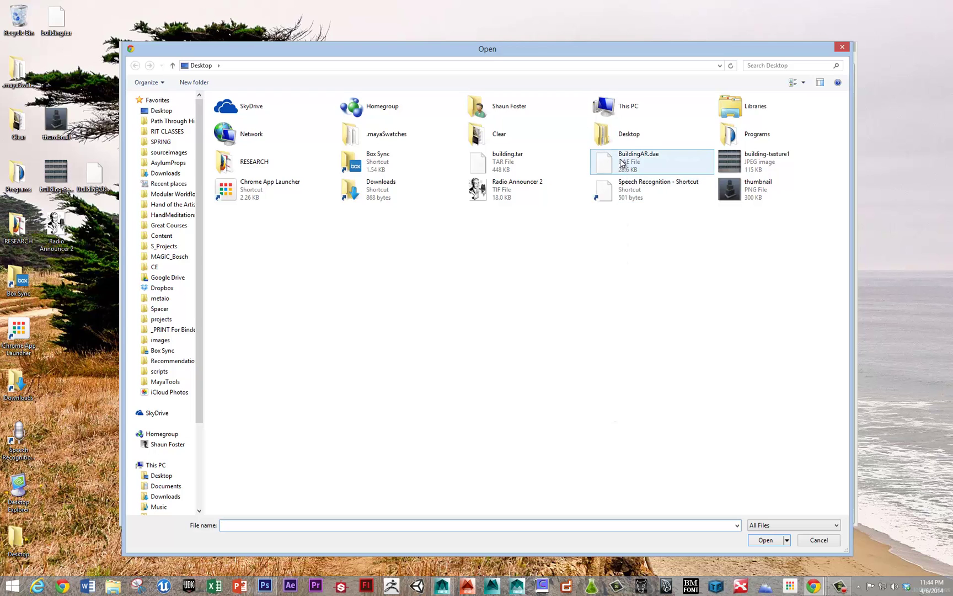
{"action": "left_click", "coordinate": [494, 165]}
{"action": "left_click", "coordinate": [769, 540]}
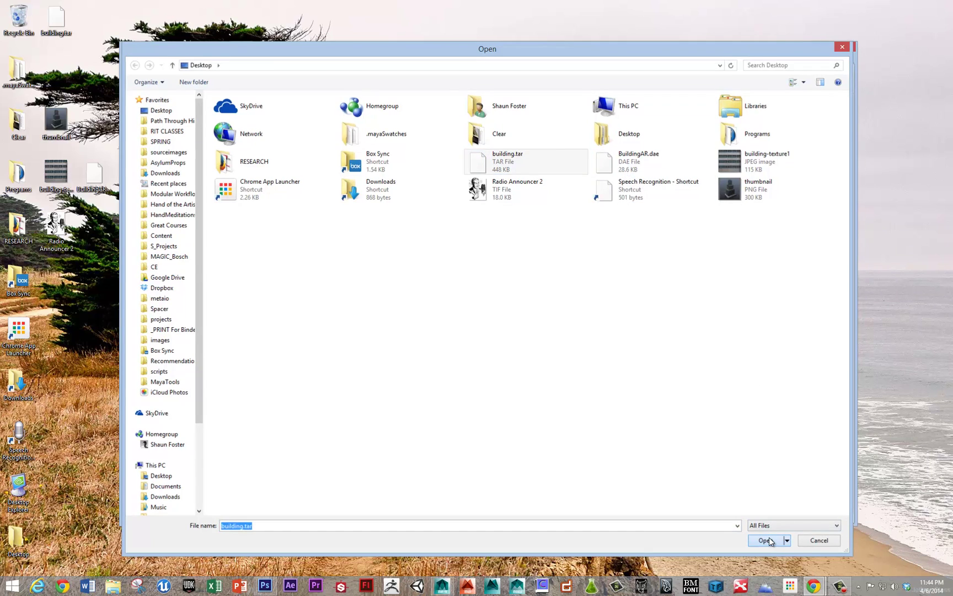
{"action": "left_click", "coordinate": [555, 412]}
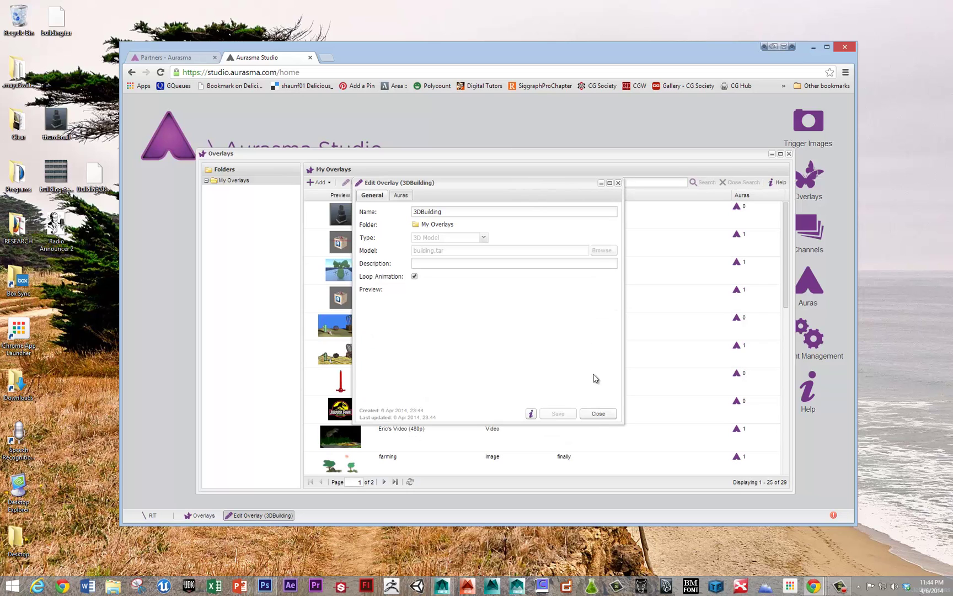
Reopen the 3DBuilding overlay to check its preview, then close the overlay windows
{"action": "left_click", "coordinate": [598, 414]}
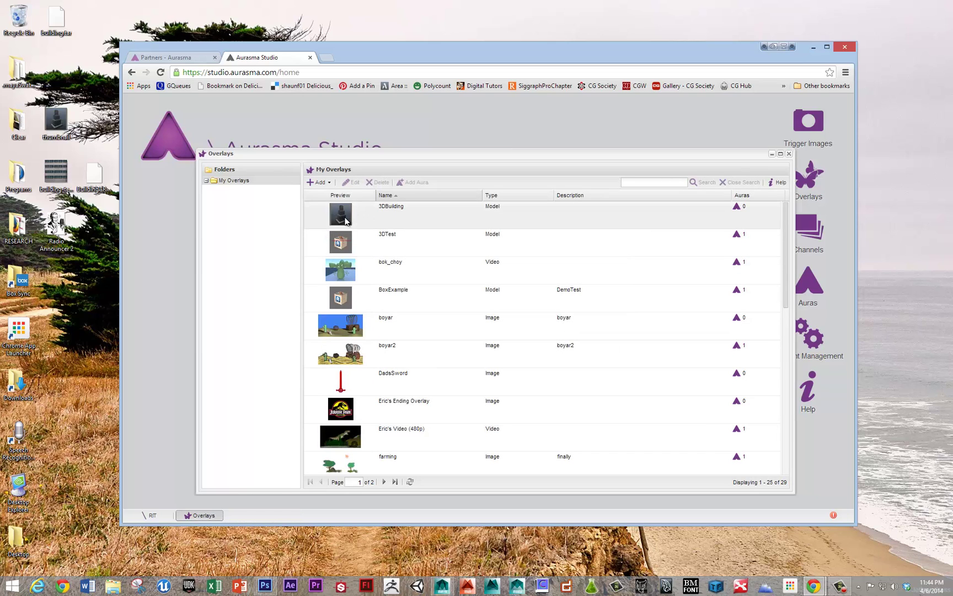
{"action": "double_click", "coordinate": [347, 221]}
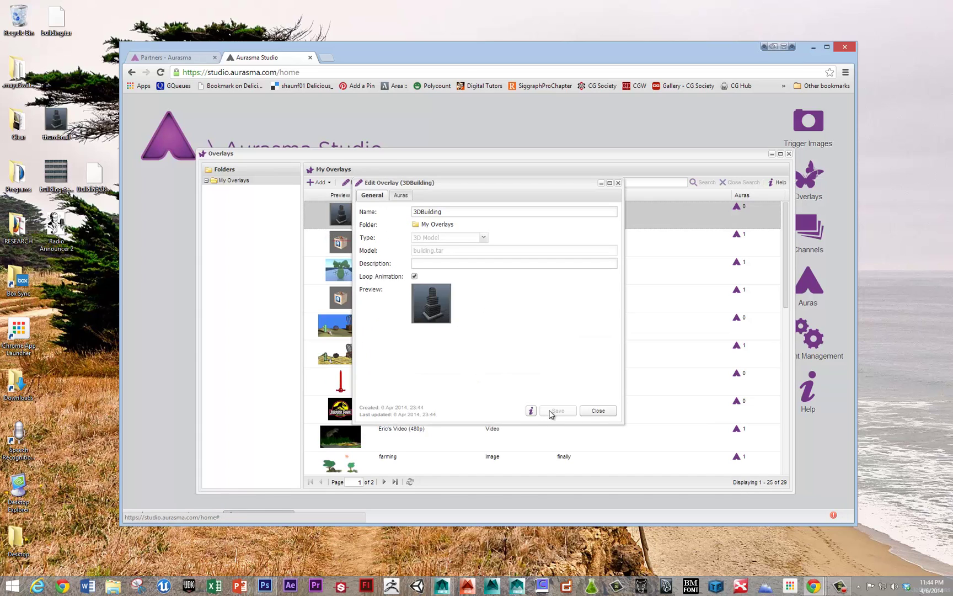
{"action": "left_click", "coordinate": [602, 412]}
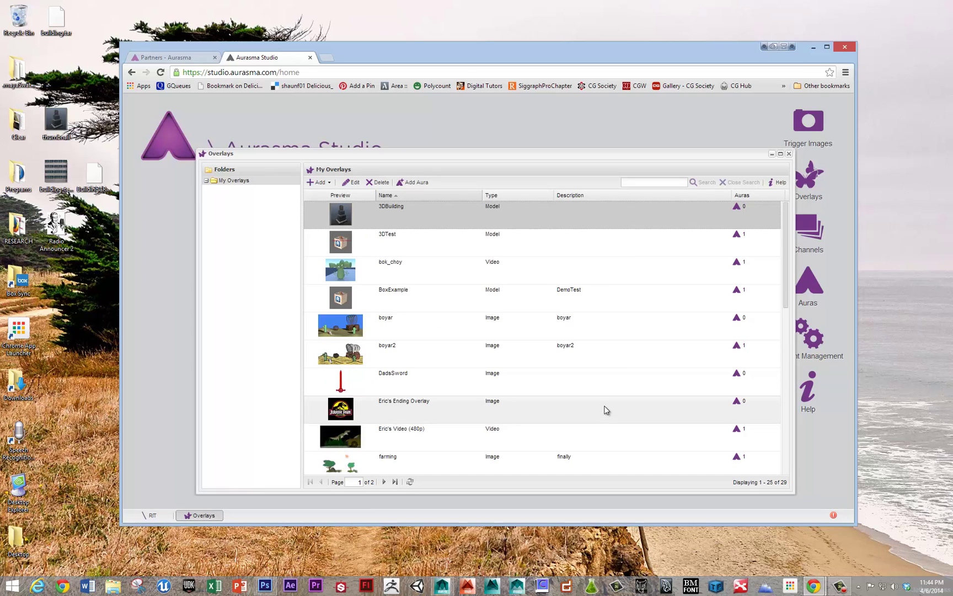
{"action": "left_click", "coordinate": [789, 153]}
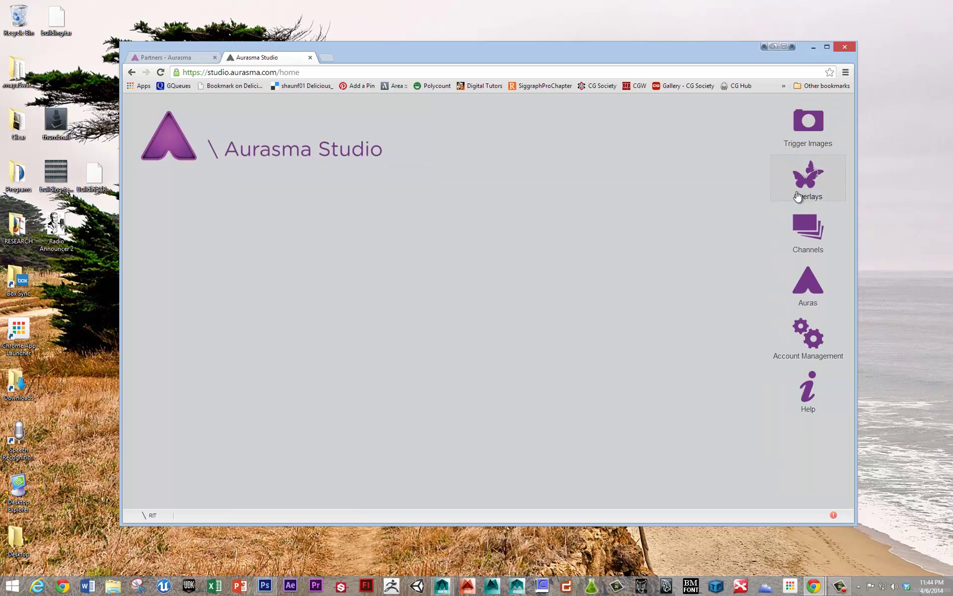
Open the InterfaceDesignDemo aura and switch its overlay from 3DTest to 3DBuilding
{"action": "left_click", "coordinate": [804, 290]}
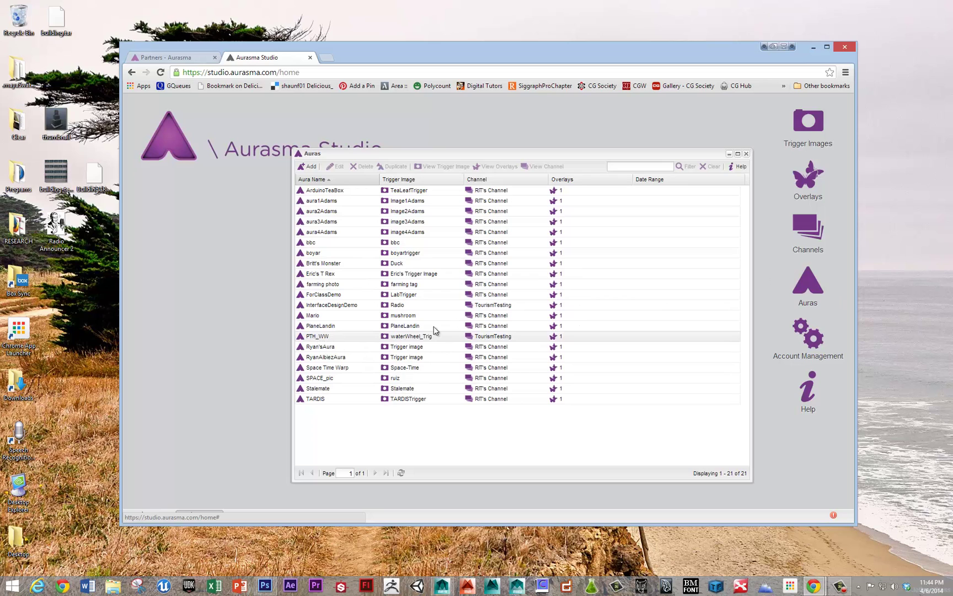
{"action": "double_click", "coordinate": [488, 309]}
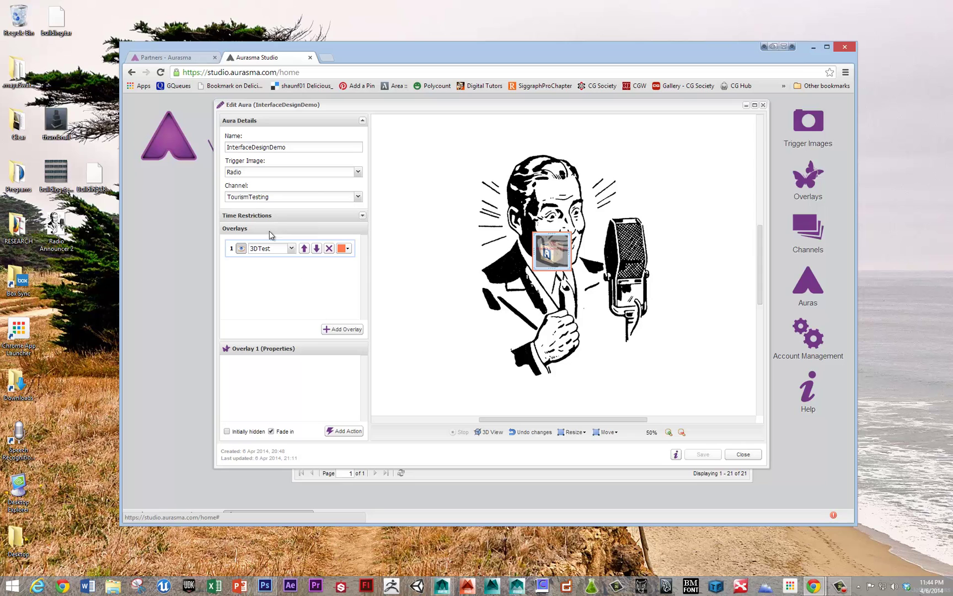
{"action": "left_click", "coordinate": [291, 249]}
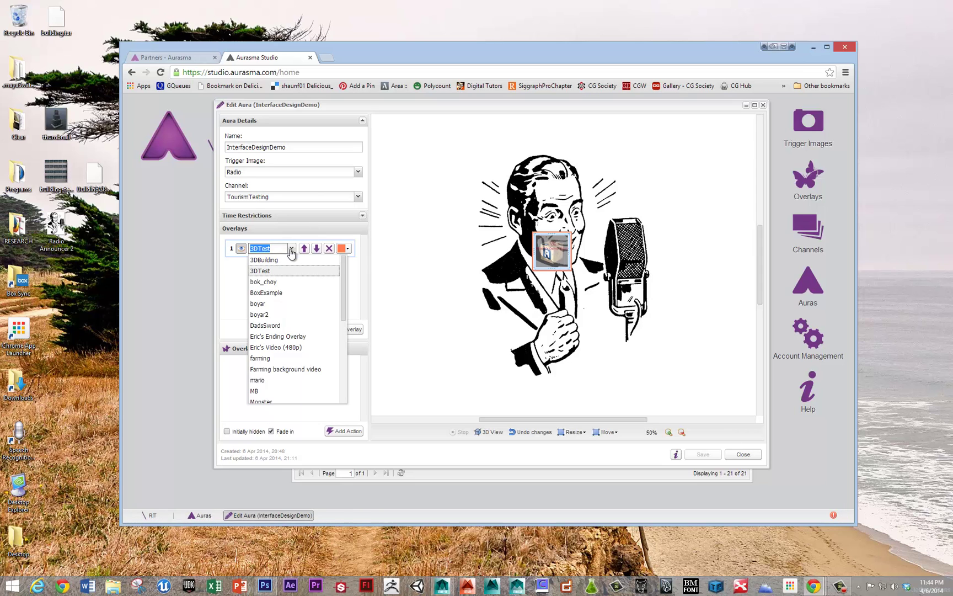
{"action": "left_click", "coordinate": [277, 260]}
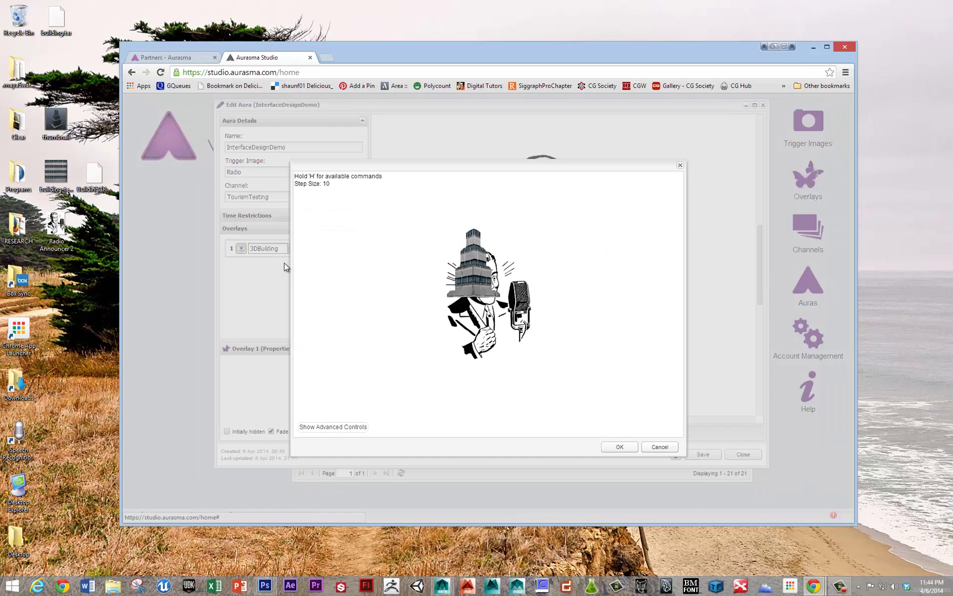
Orbit and move the building along Z over the Radio trigger, preview its animation, and accept
{"action": "mouse_move", "coordinate": [475, 273]}
{"action": "left_mouse_down"}
{"action": "mouse_move", "coordinate": [486, 320]}
{"action": "mouse_move", "coordinate": [550, 298]}
{"action": "mouse_move", "coordinate": [544, 283]}
{"action": "mouse_move", "coordinate": [567, 307]}
{"action": "mouse_move", "coordinate": [469, 261]}
{"action": "mouse_move", "coordinate": [476, 263]}
{"action": "mouse_move", "coordinate": [466, 270]}
{"action": "left_mouse_up"}
{"action": "key", "text": "z"}
{"action": "key", "text": "h"}
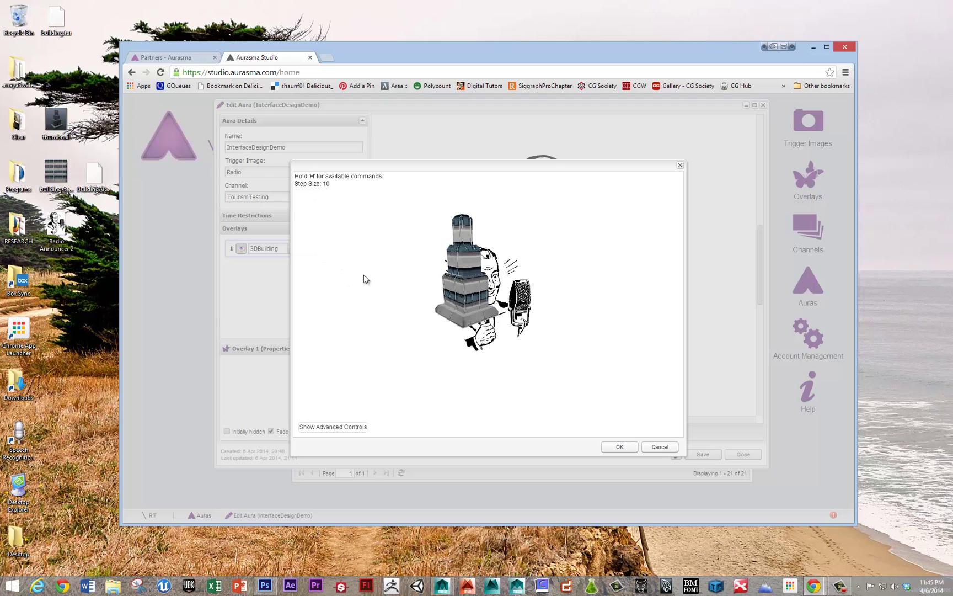
{"action": "key", "text": "e"}
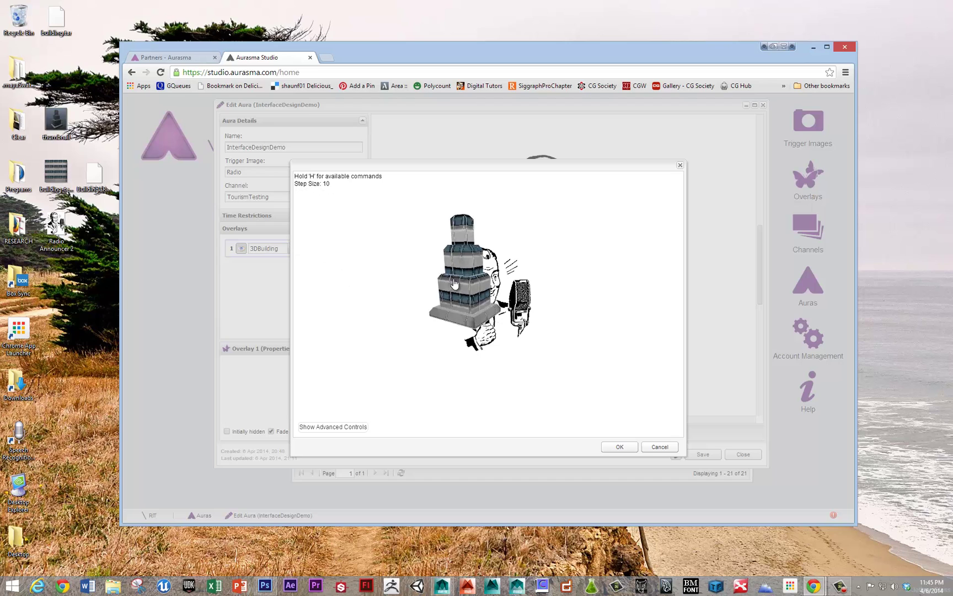
{"action": "key", "text": "e"}
{"action": "left_click", "coordinate": [631, 448]}
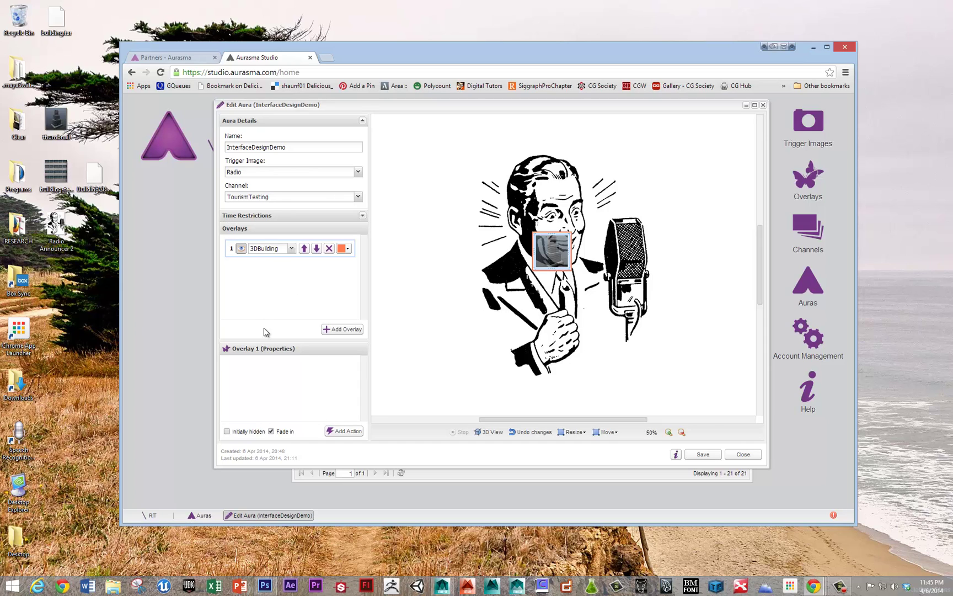
{"action": "left_click", "coordinate": [330, 429]}
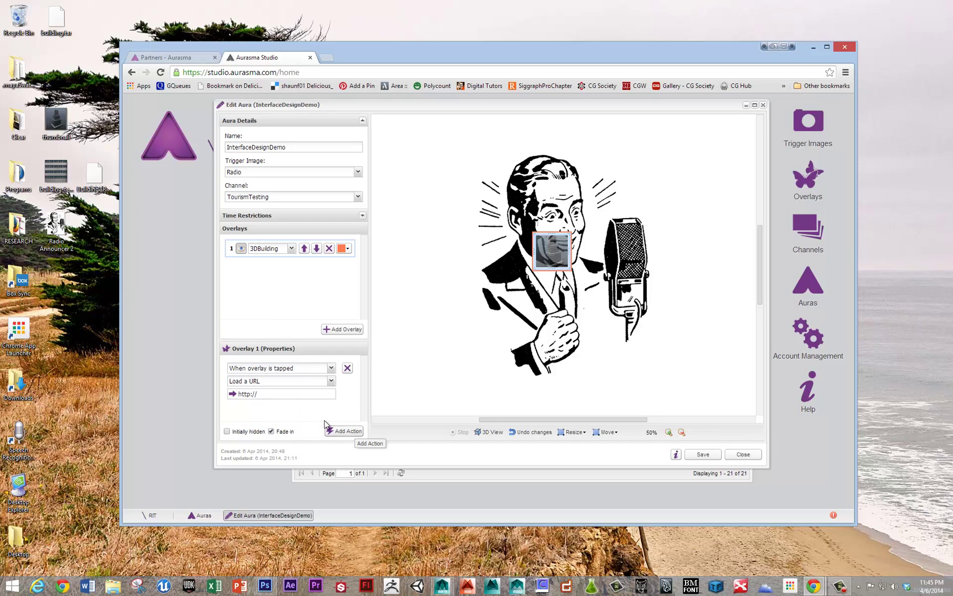
{"action": "left_click", "coordinate": [329, 380]}
{"action": "left_click", "coordinate": [330, 368]}
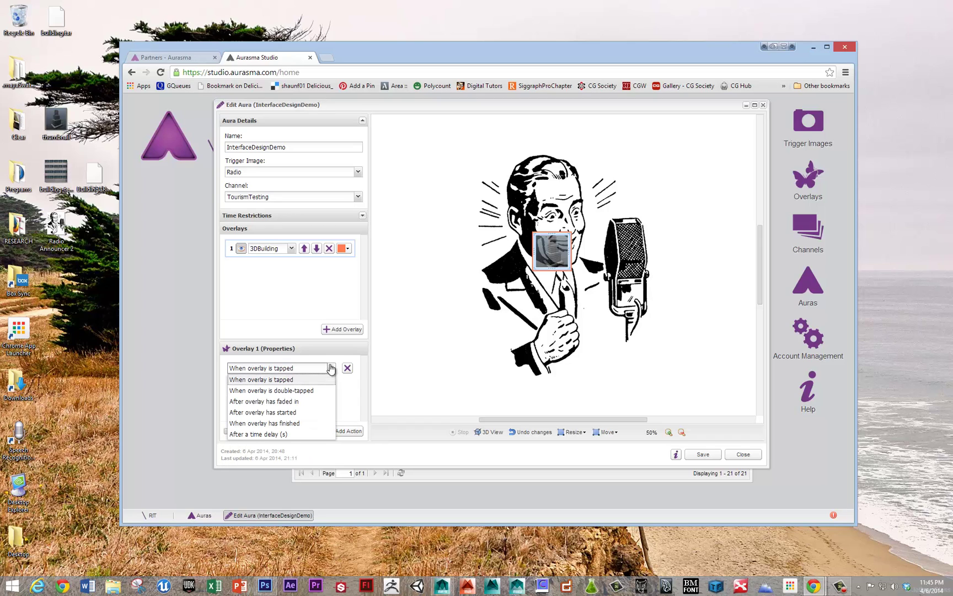
{"action": "left_click", "coordinate": [332, 367]}
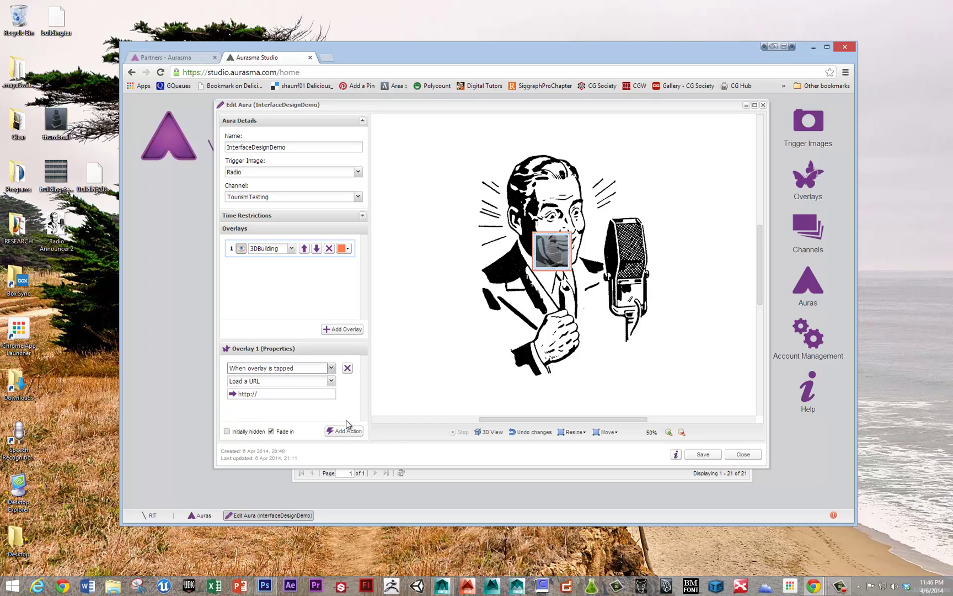
{"action": "left_click", "coordinate": [347, 368]}
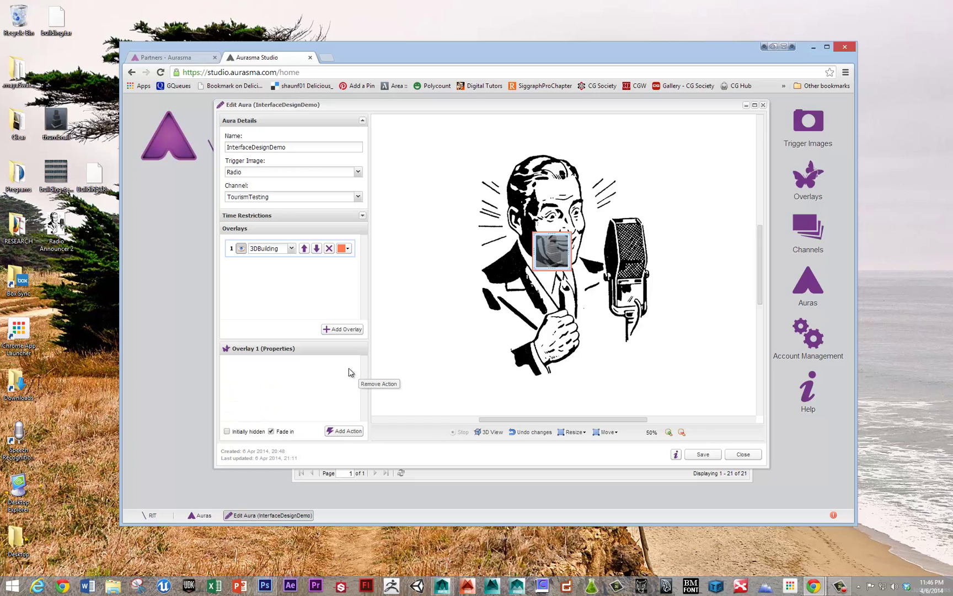